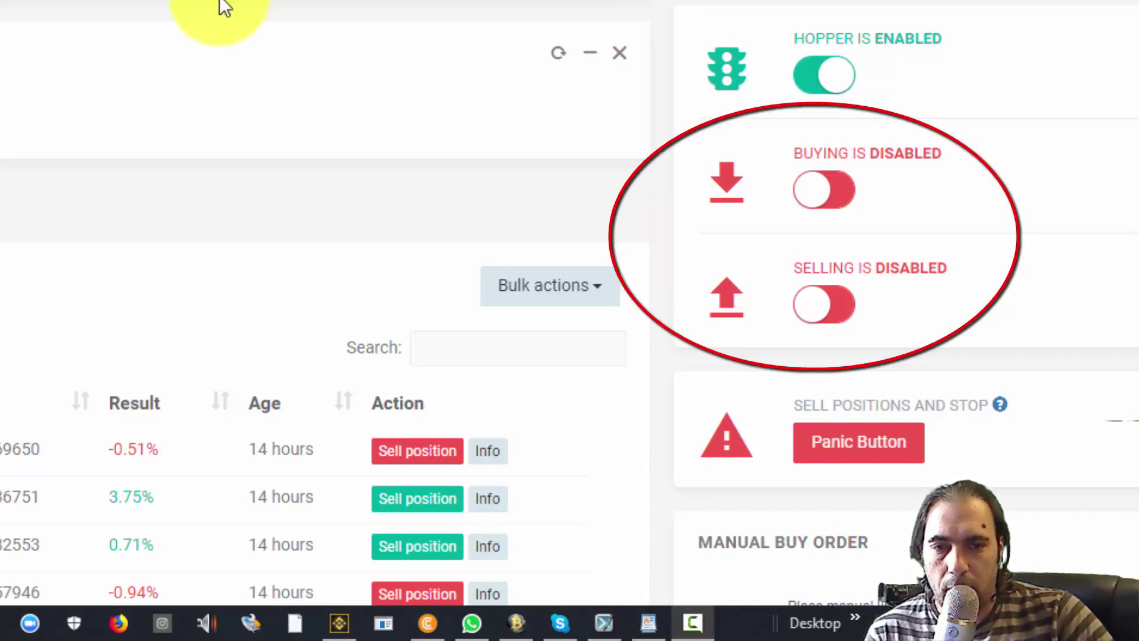
# Step: Open the Coins and amounts section of the hopper's configuration
pyautogui.click(108, 102)
pyautogui.scroll(-5, 180, 136)
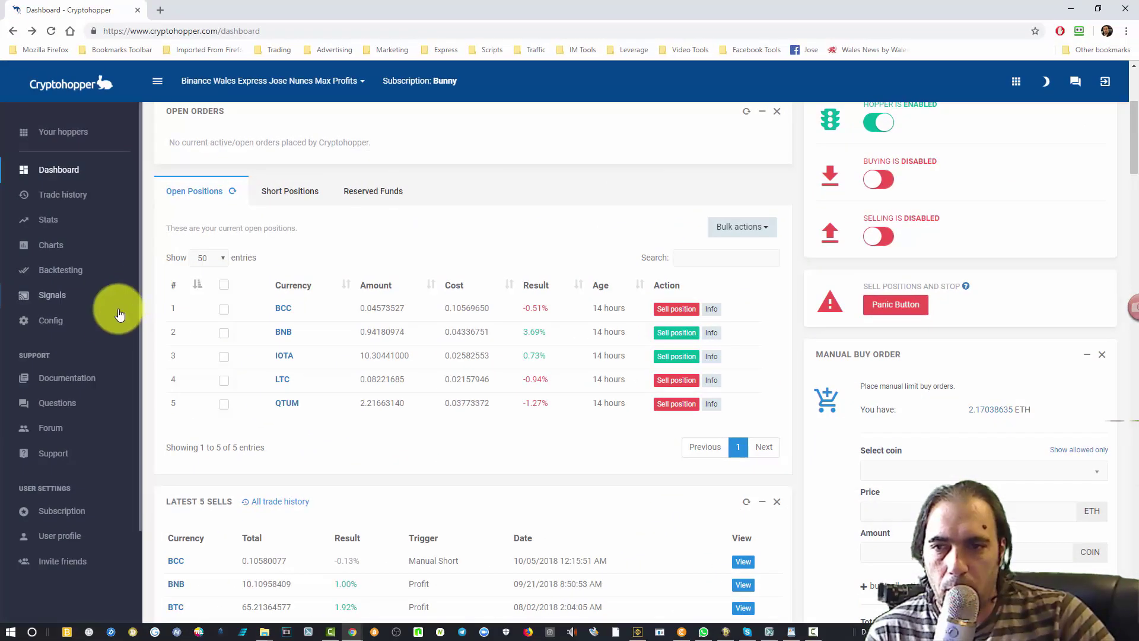
pyautogui.click(71, 321)
pyautogui.click(107, 340)
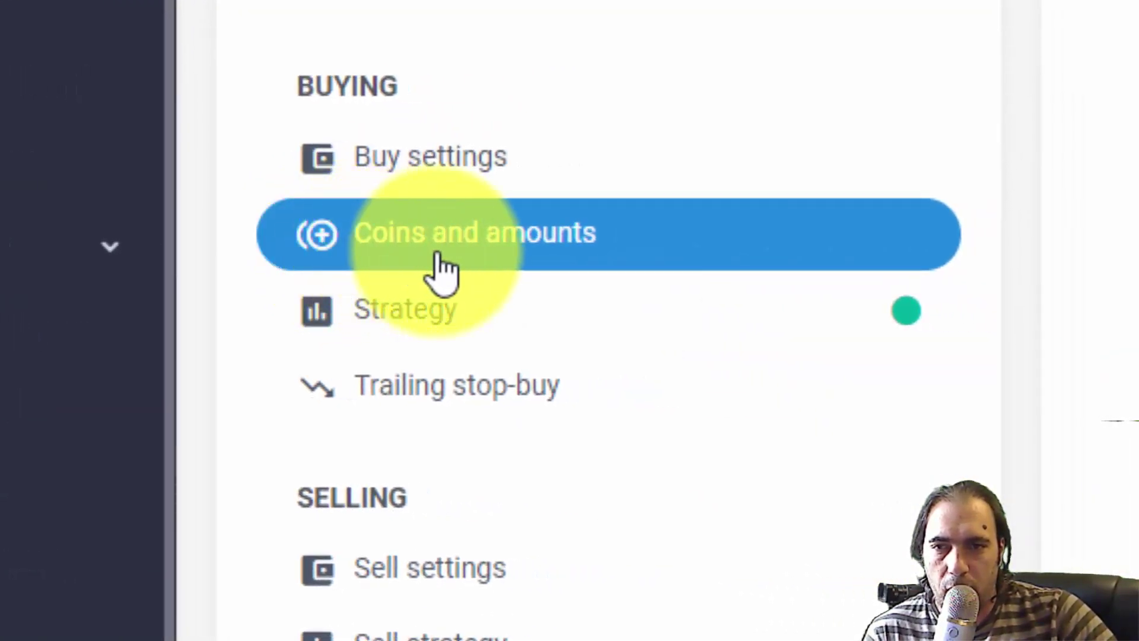
# Step: Go to the Maximum ETH amount allocated setting, save the hopper configuration and reopen Coins and amounts
pyautogui.click(771, 255)
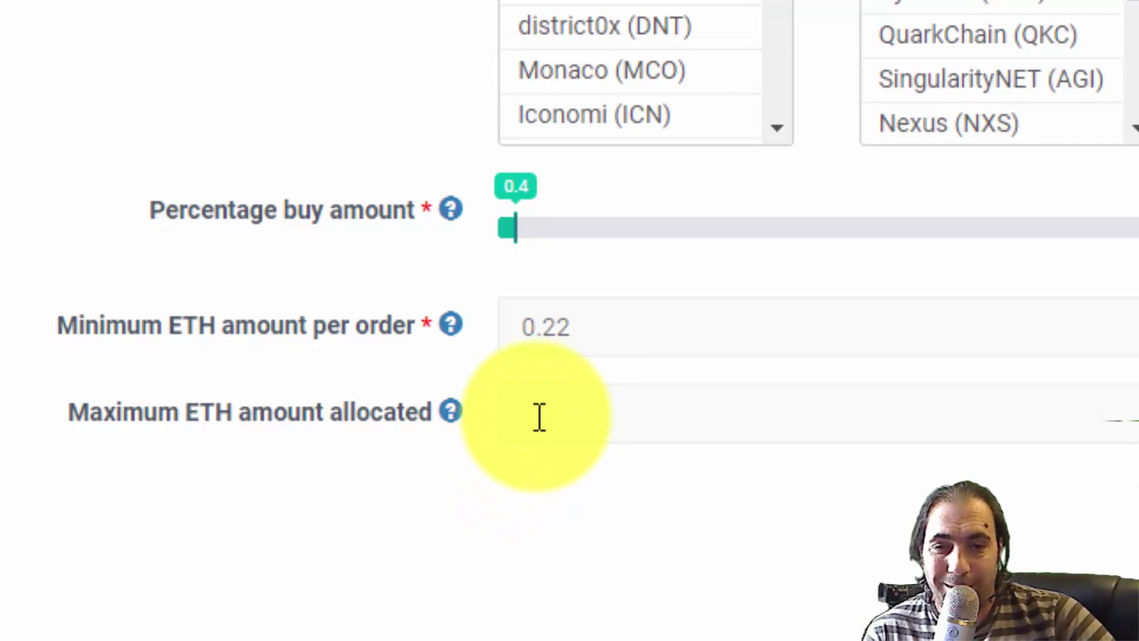
pyautogui.click(539, 417)
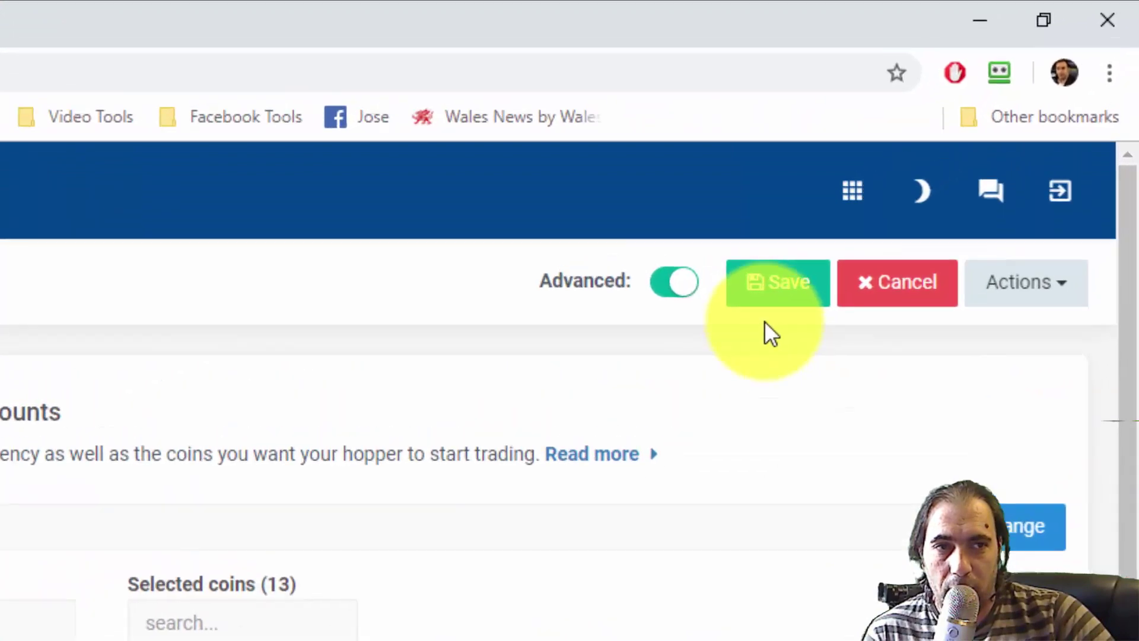
pyautogui.click(985, 117)
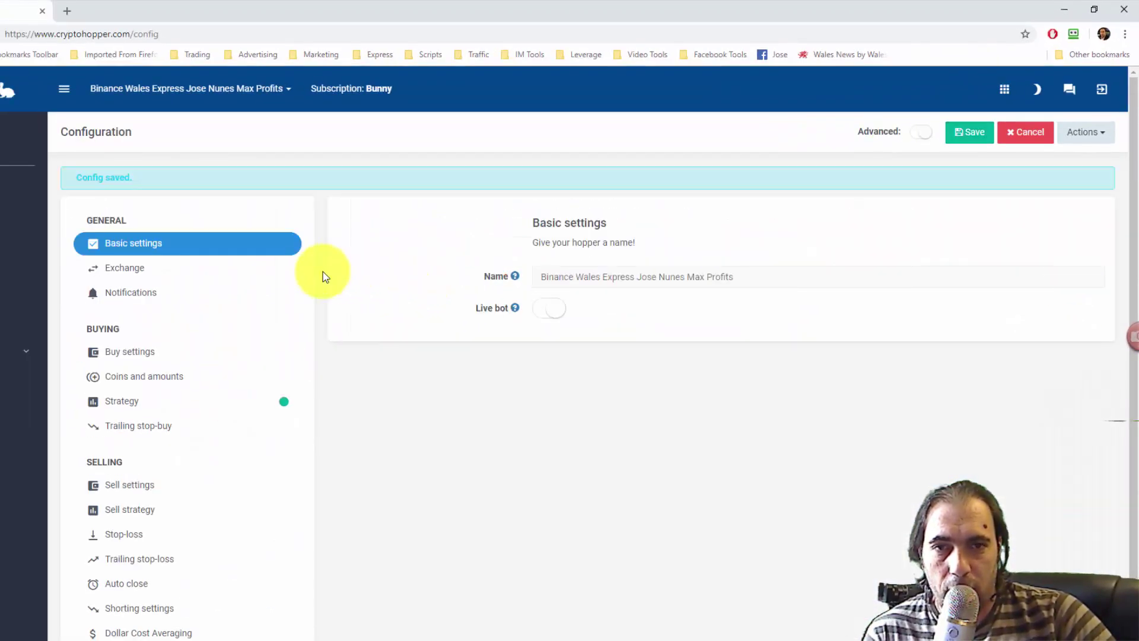
pyautogui.click(144, 376)
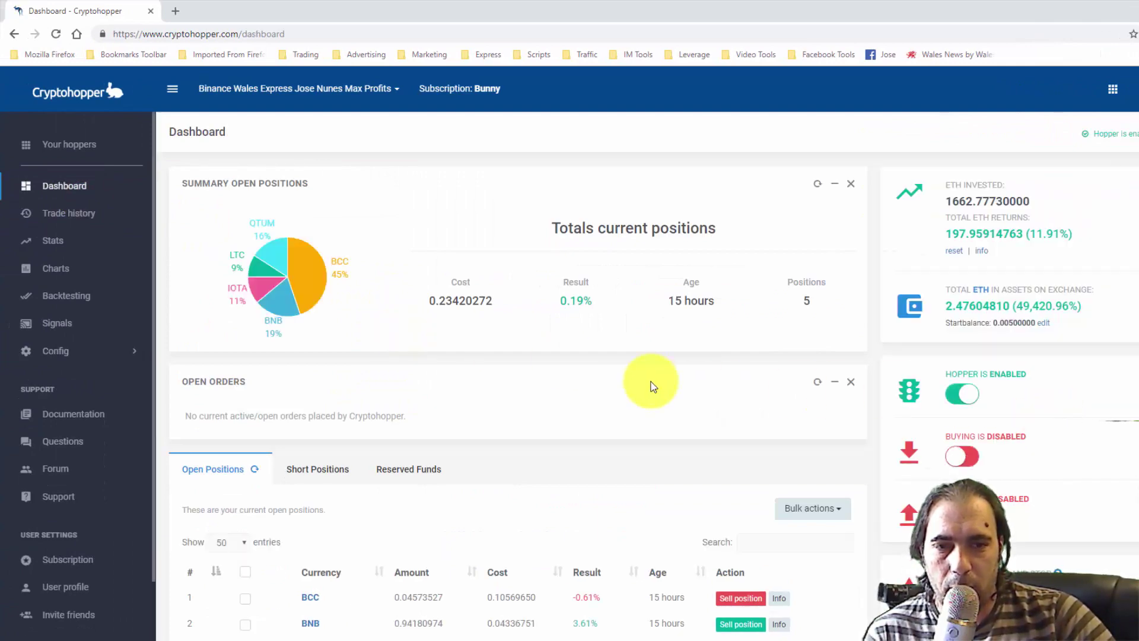
# Step: Open the BNB open position's settings from the dashboard and set its take profit to 2.90%
pyautogui.scroll(-4, 653, 387)
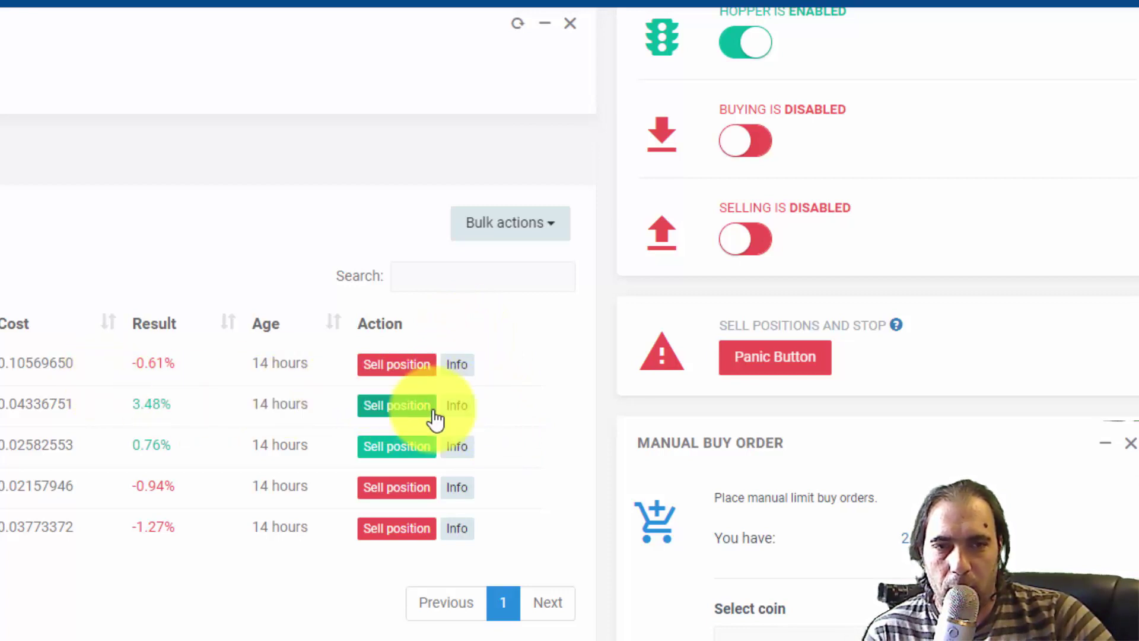
pyautogui.click(456, 410)
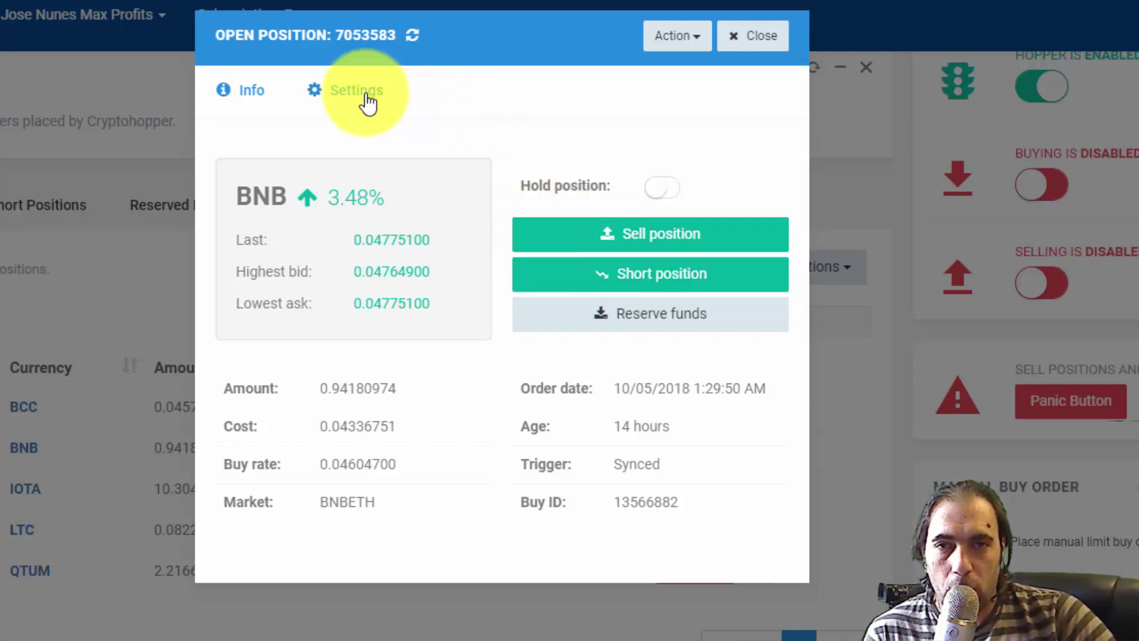
pyautogui.click(359, 91)
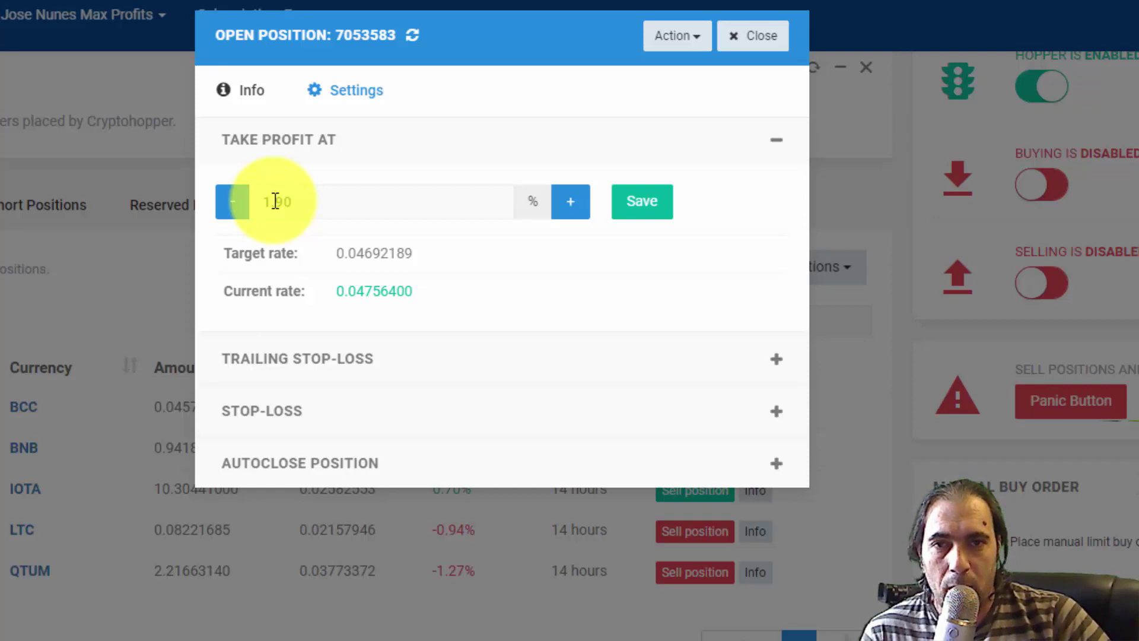
pyautogui.click(266, 202)
pyautogui.moveTo(266, 201); pyautogui.dragTo(251, 208)
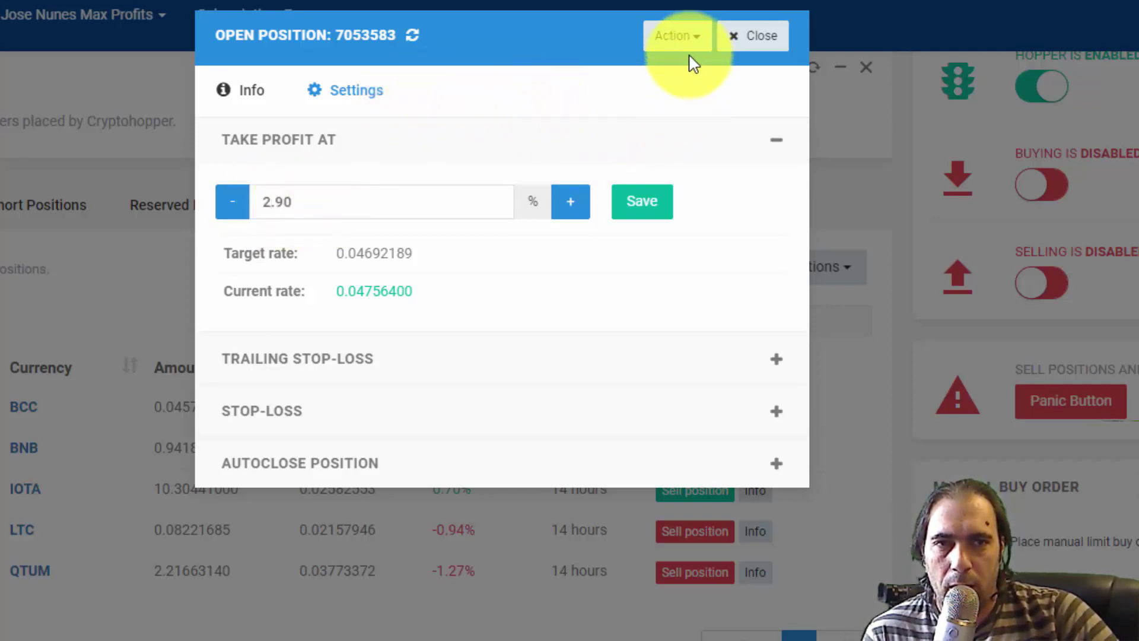
# Step: Set the BNB position's take profit to 3.90%, save it and close the position's details
pyautogui.click(270, 202)
pyautogui.moveTo(271, 203); pyautogui.dragTo(256, 194)
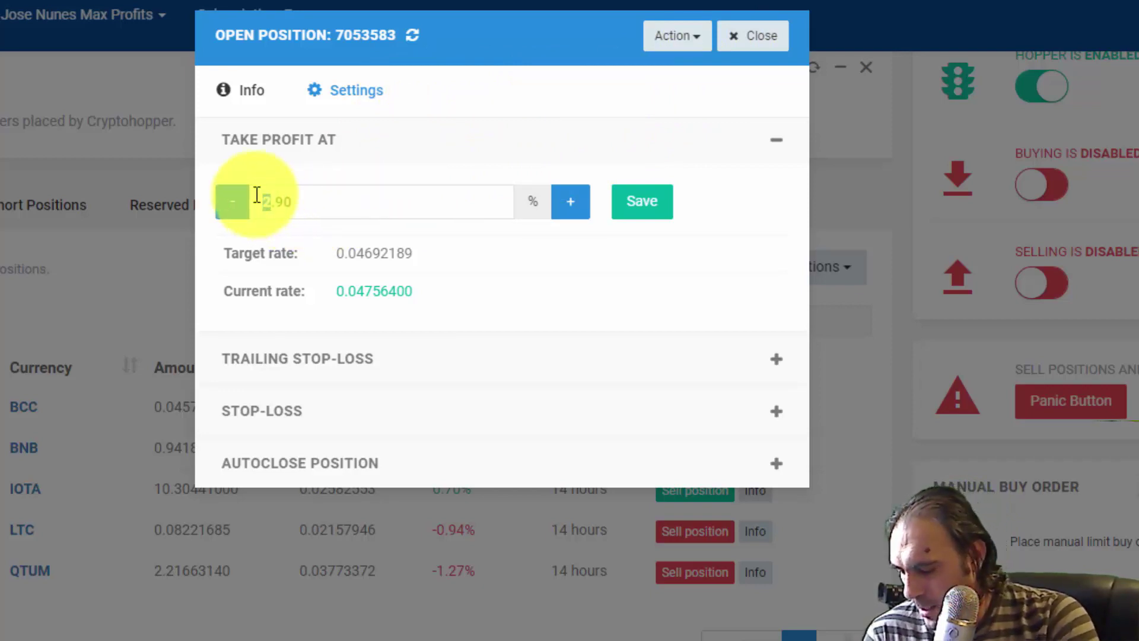
pyautogui.click(641, 205)
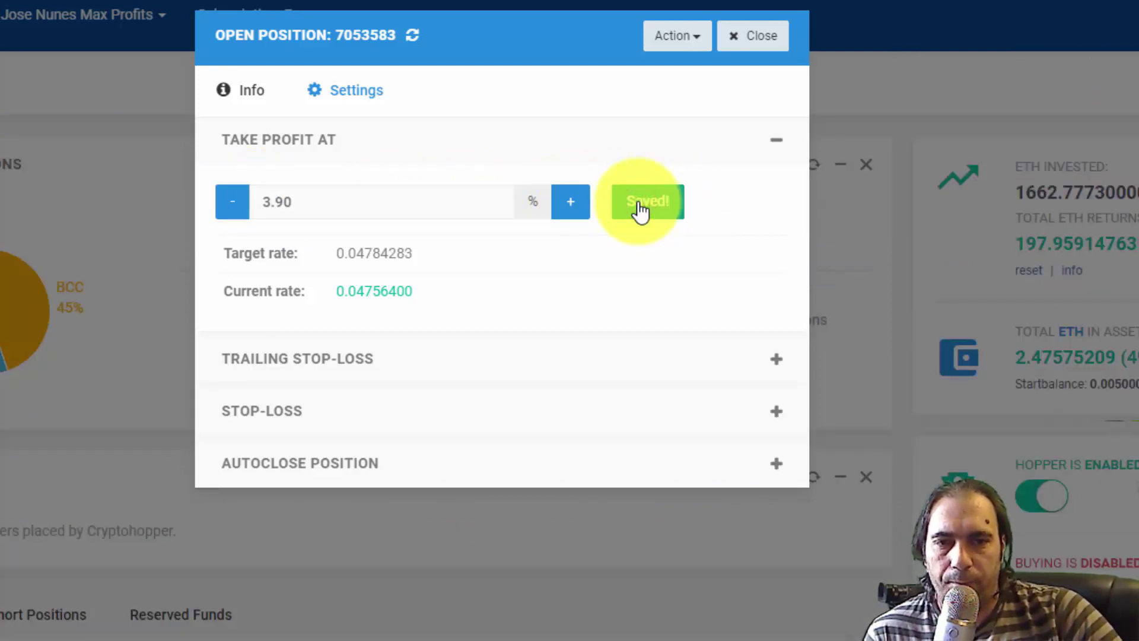
pyautogui.click(640, 207)
pyautogui.click(761, 40)
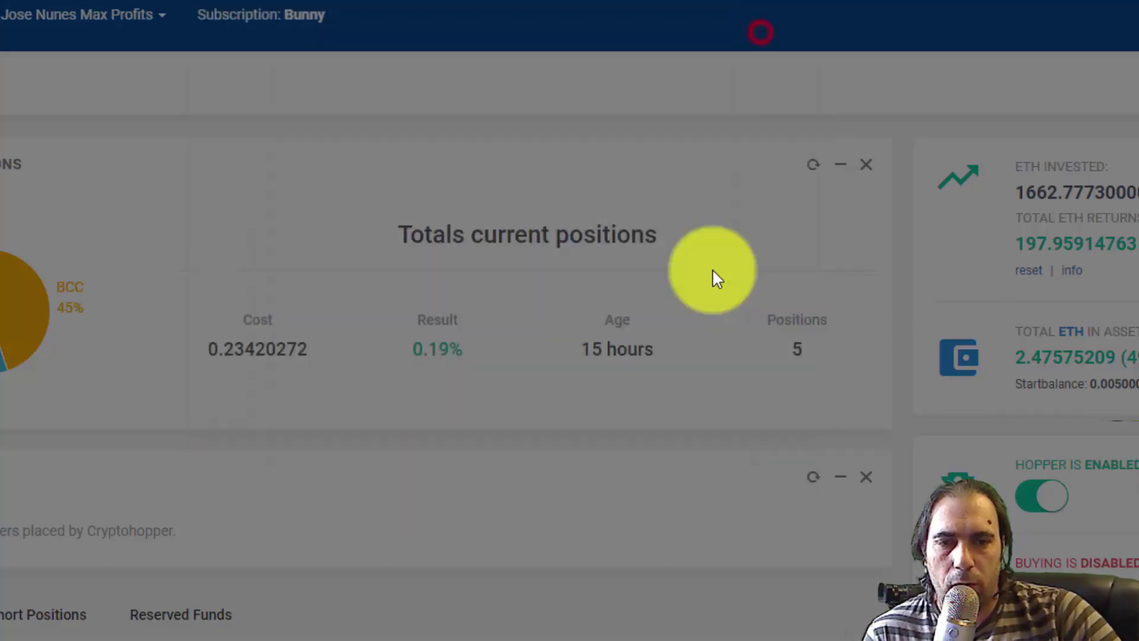
# Step: Set and save a 0.90% take profit for the IOTA position, and enable selling for the hopper
pyautogui.scroll(-7, 451, 320)
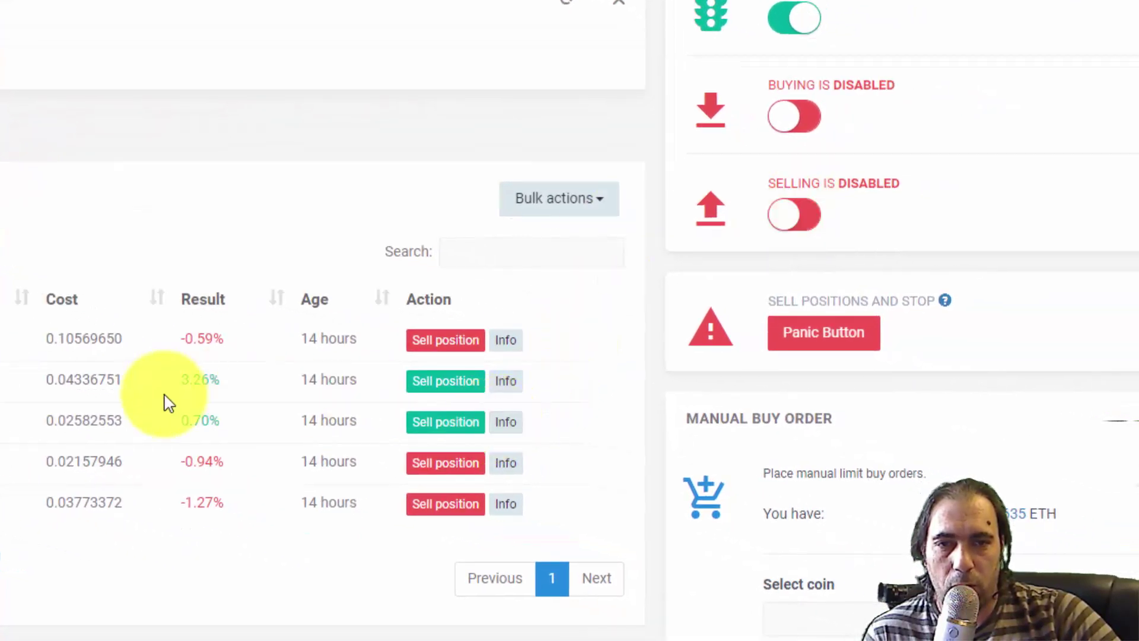
pyautogui.click(500, 423)
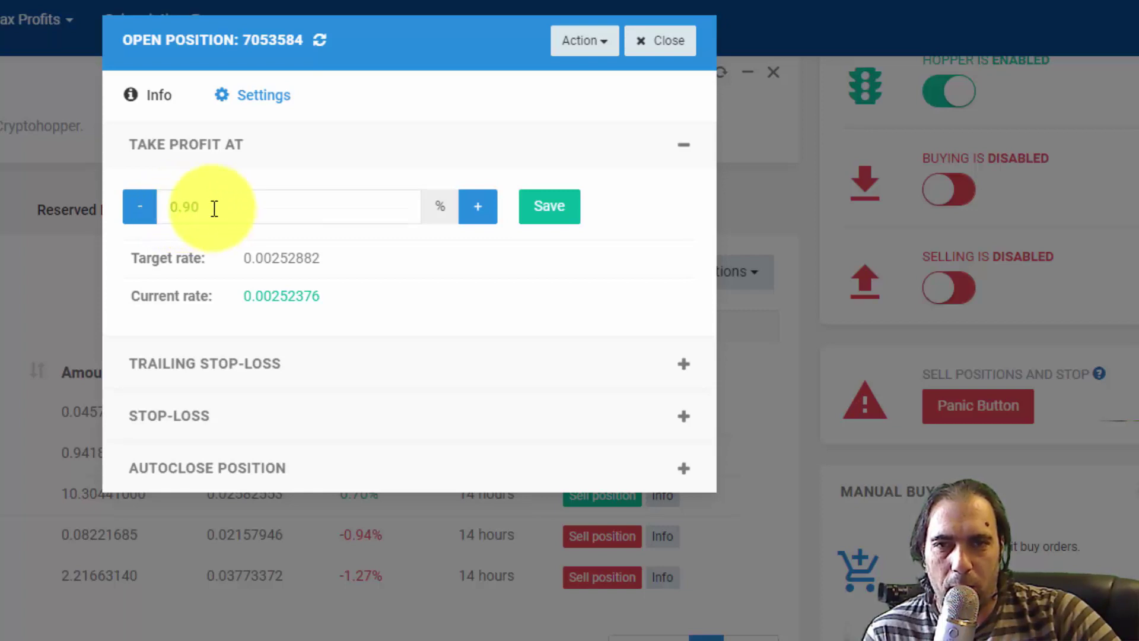
pyautogui.click(536, 204)
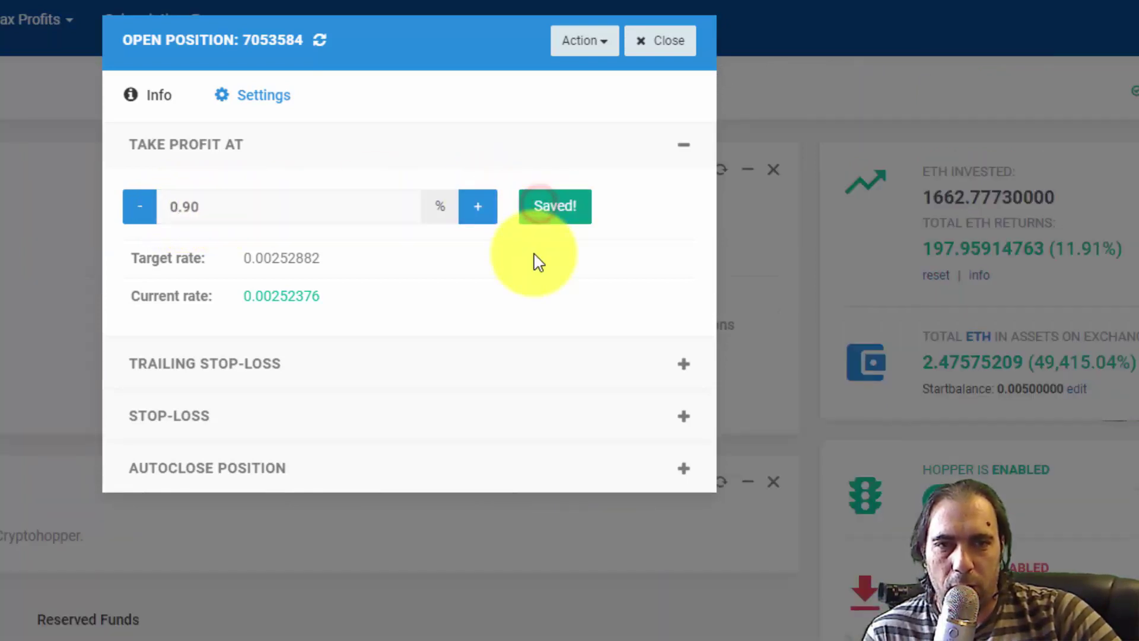
pyautogui.click(694, 55)
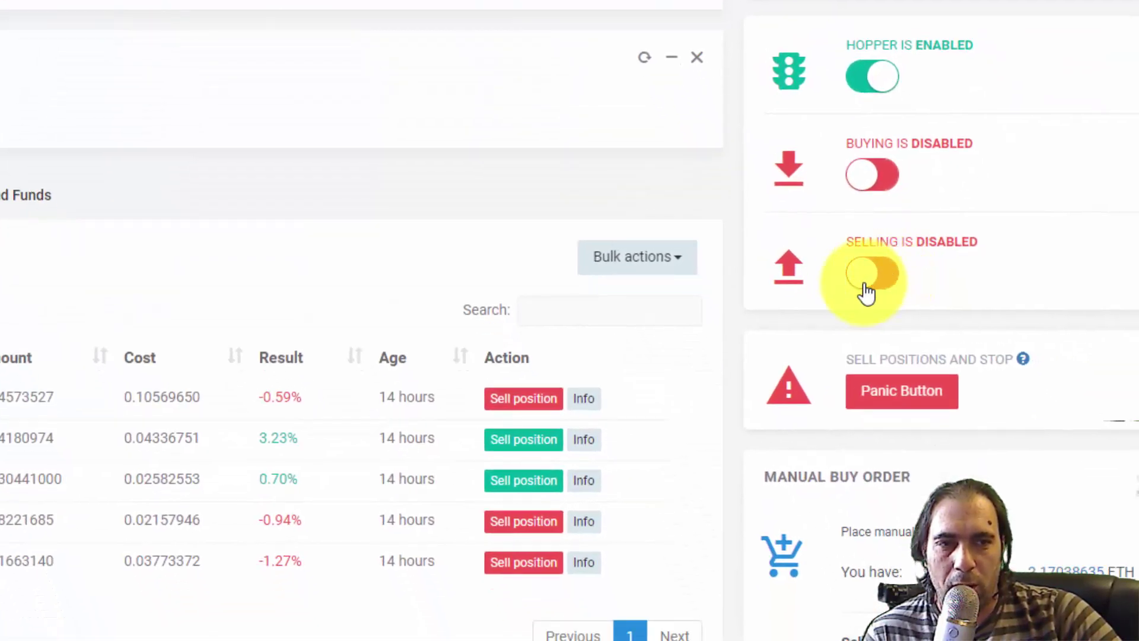
pyautogui.click(899, 373)
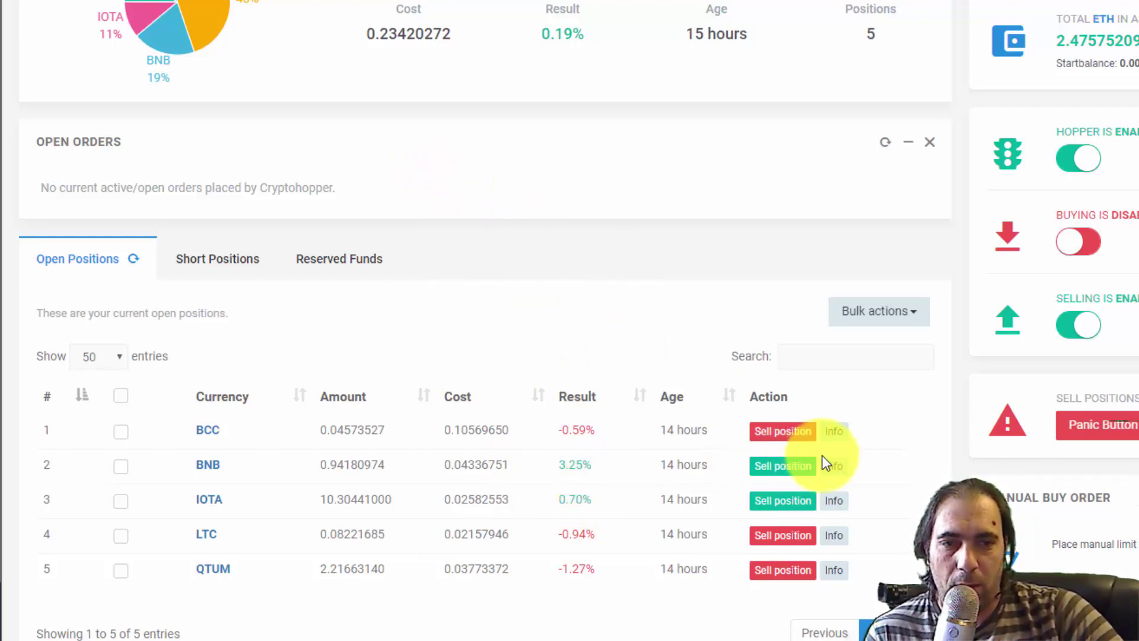
# Step: Set the BNB position's take profit to 3.25%, save it and close the position's details
pyautogui.click(834, 468)
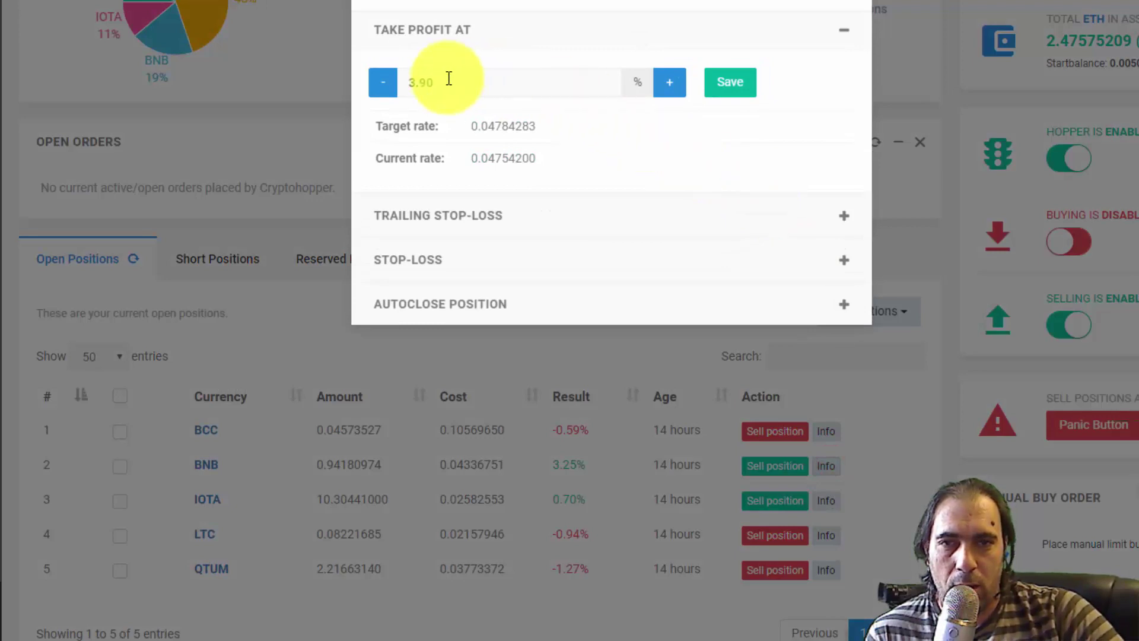
pyautogui.click(421, 82)
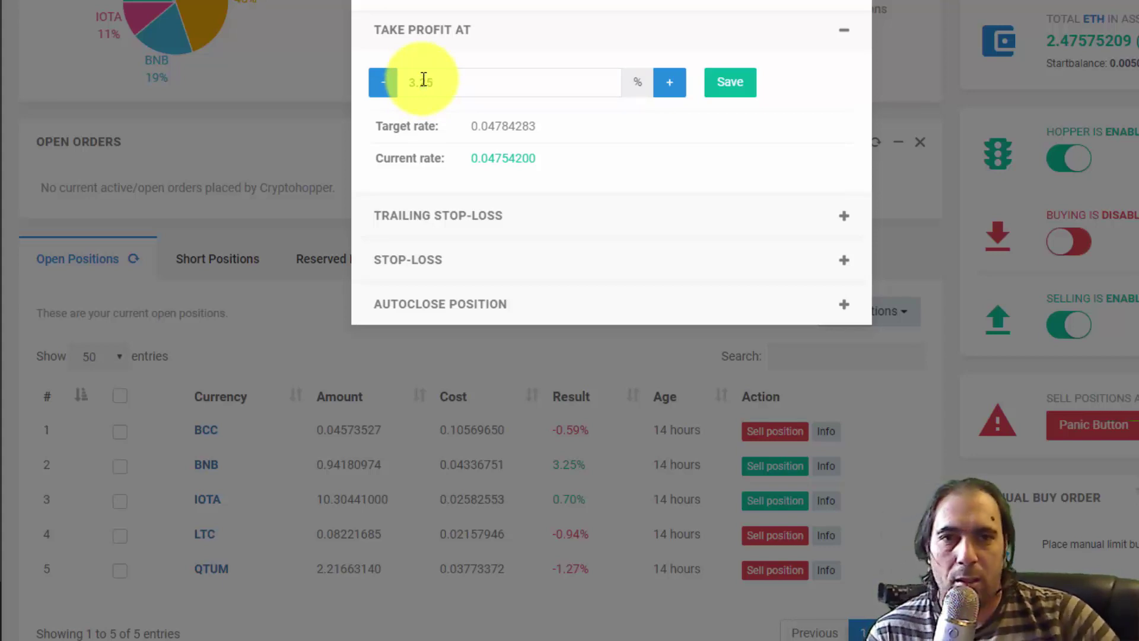
pyautogui.click(755, 96)
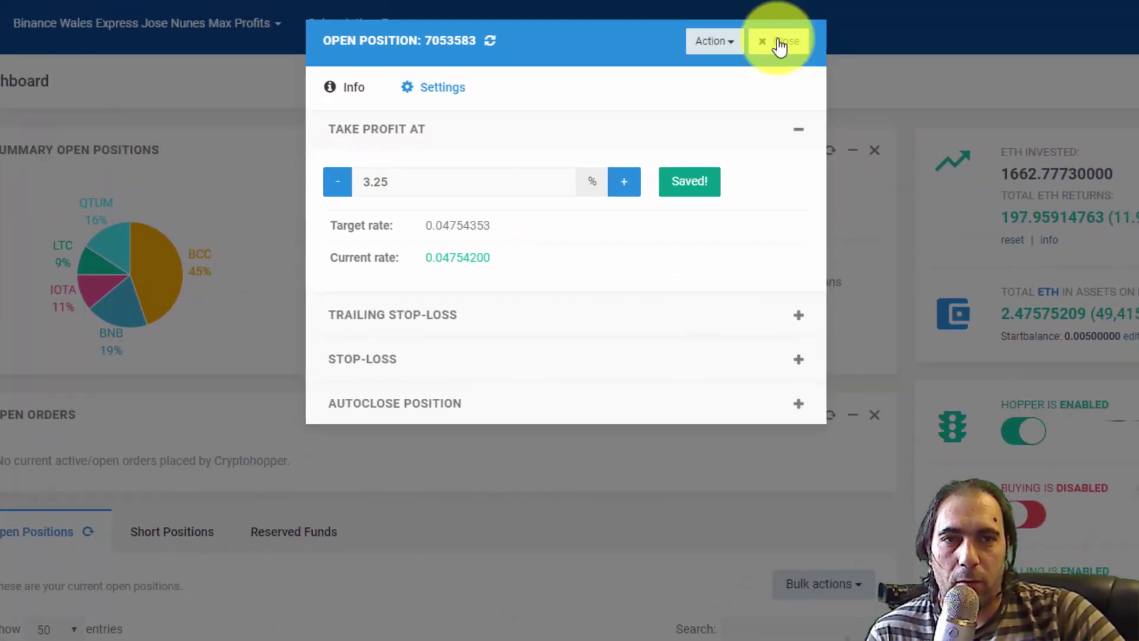
pyautogui.click(779, 43)
# Step: Examine the dashboard's open positions, open orders, latest sells and Cryptohopper output for a triggered BNB sale
pyautogui.scroll(-5, 631, 351)
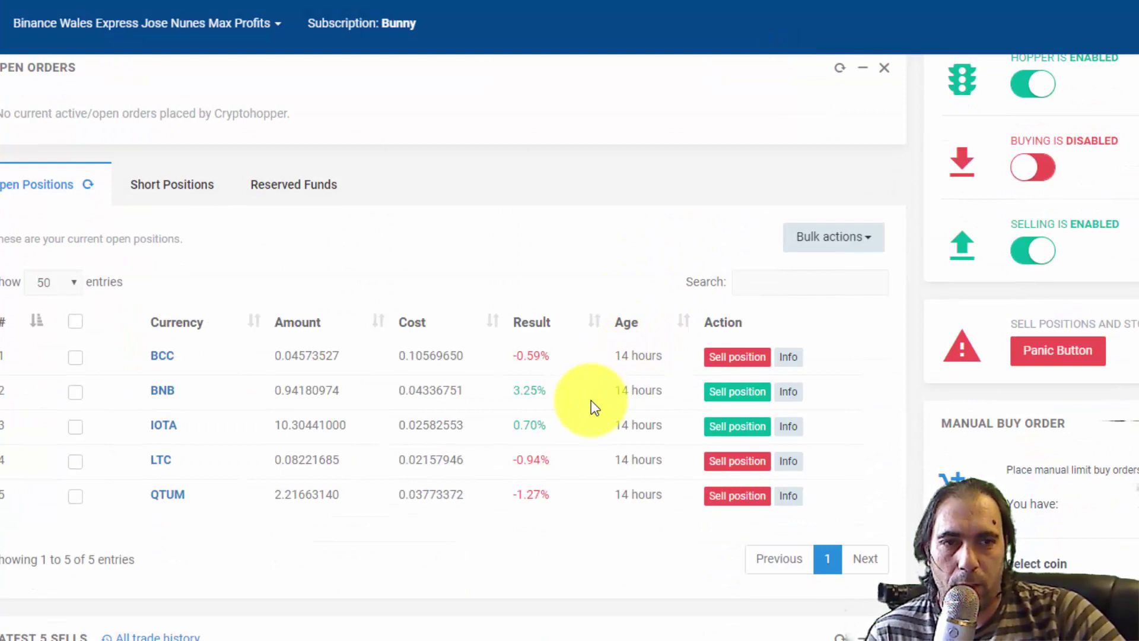
pyautogui.scroll(5, 591, 400)
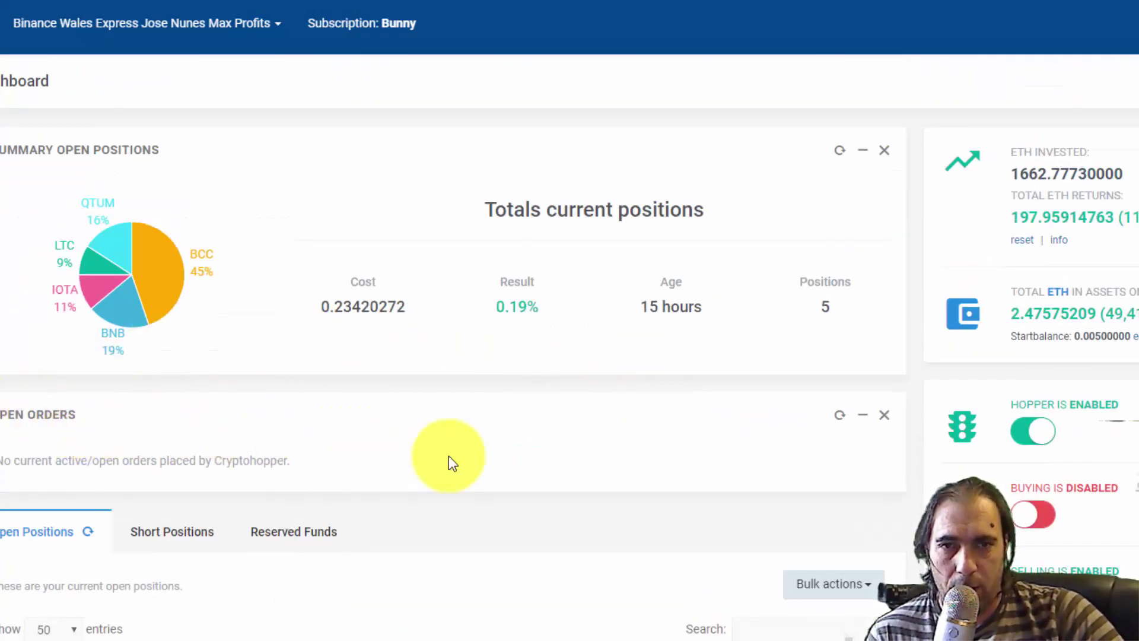
pyautogui.scroll(-3, 448, 455)
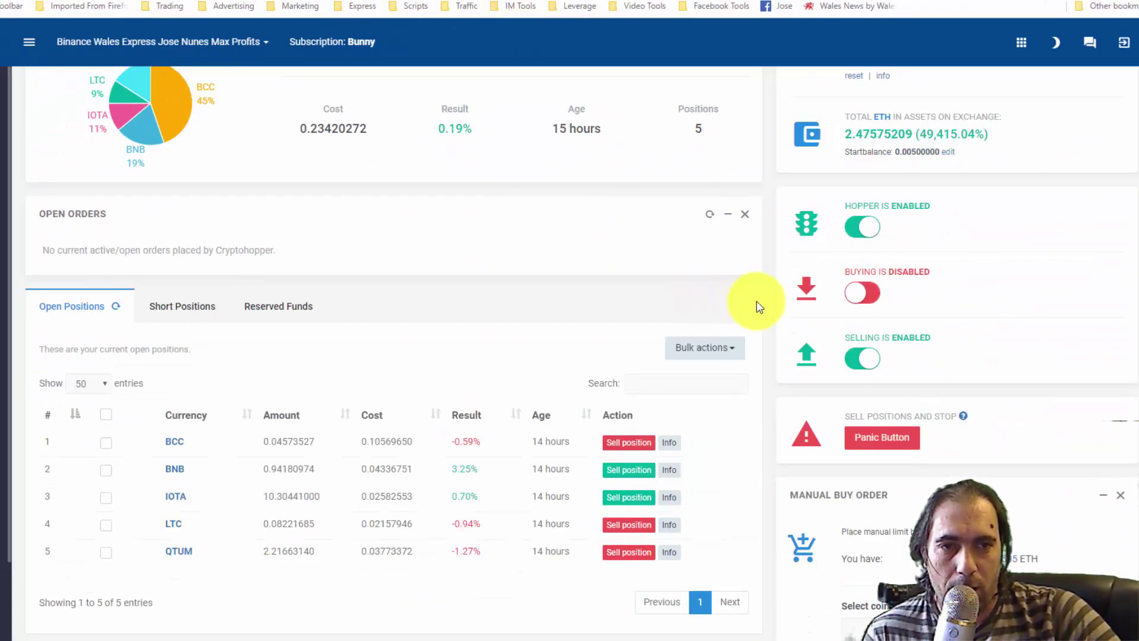
pyautogui.scroll(-7, 765, 329)
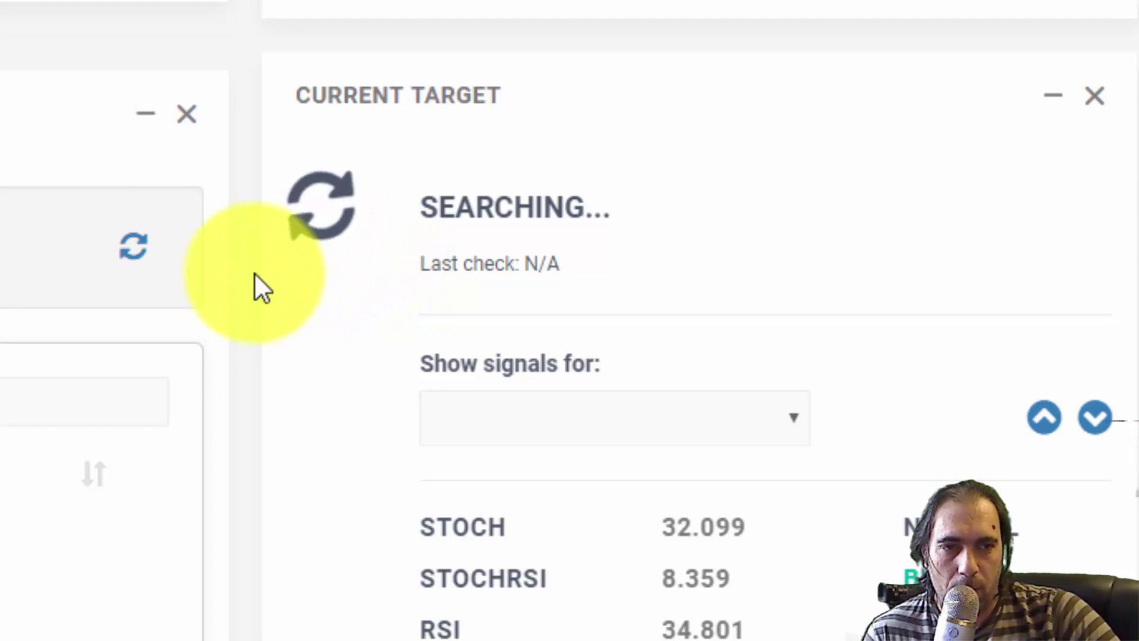
pyautogui.scroll(-5, 253, 272)
pyautogui.scroll(5, 254, 272)
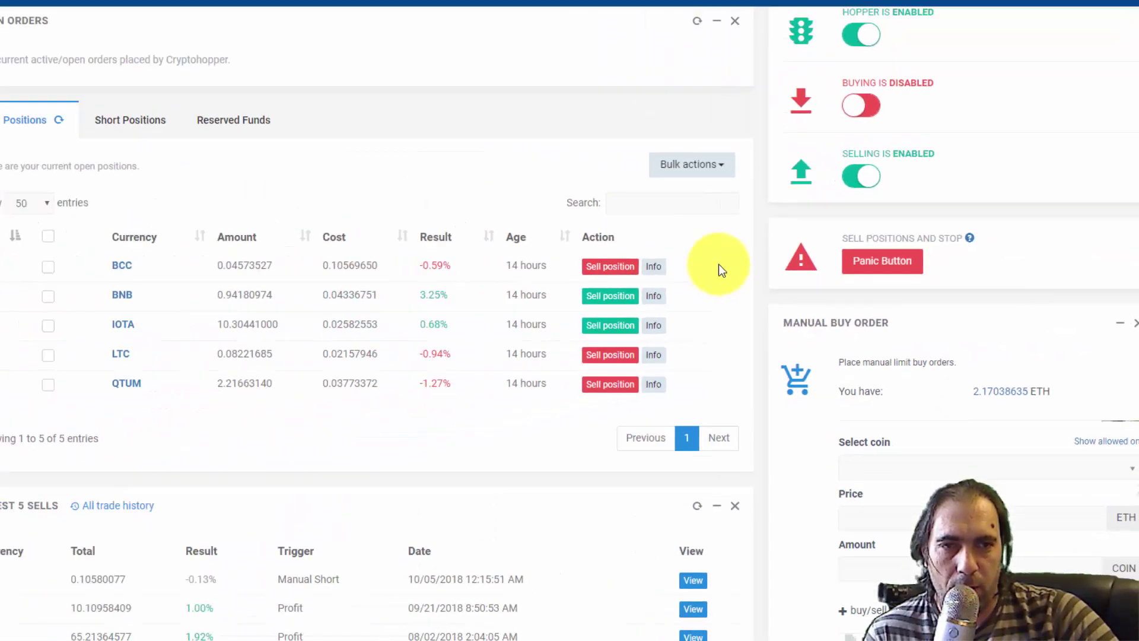
pyautogui.scroll(5, 724, 265)
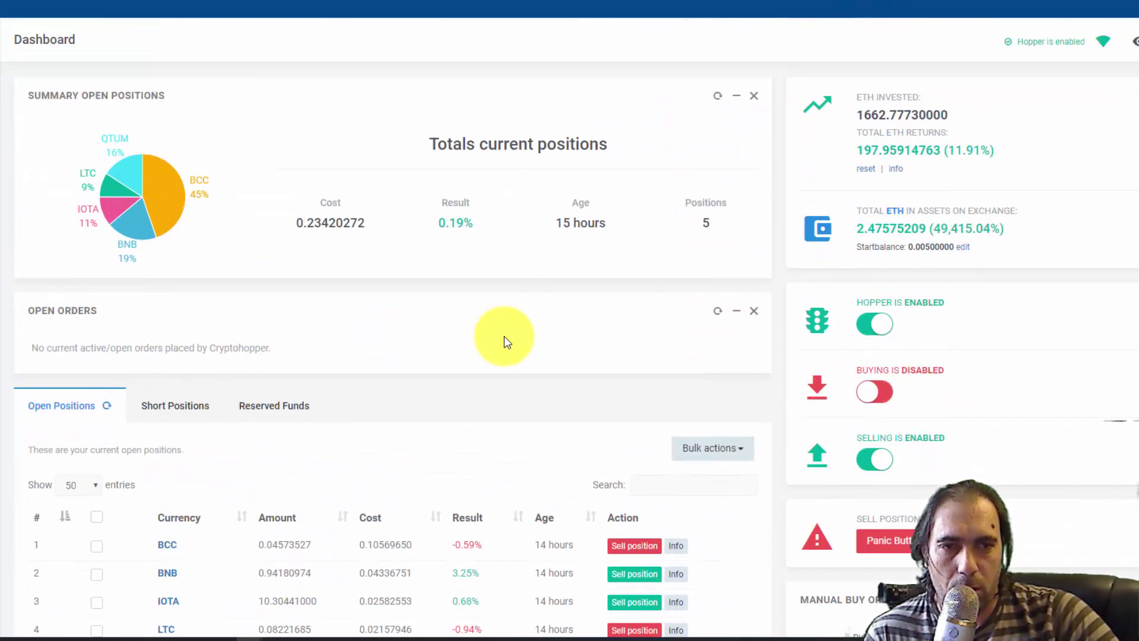
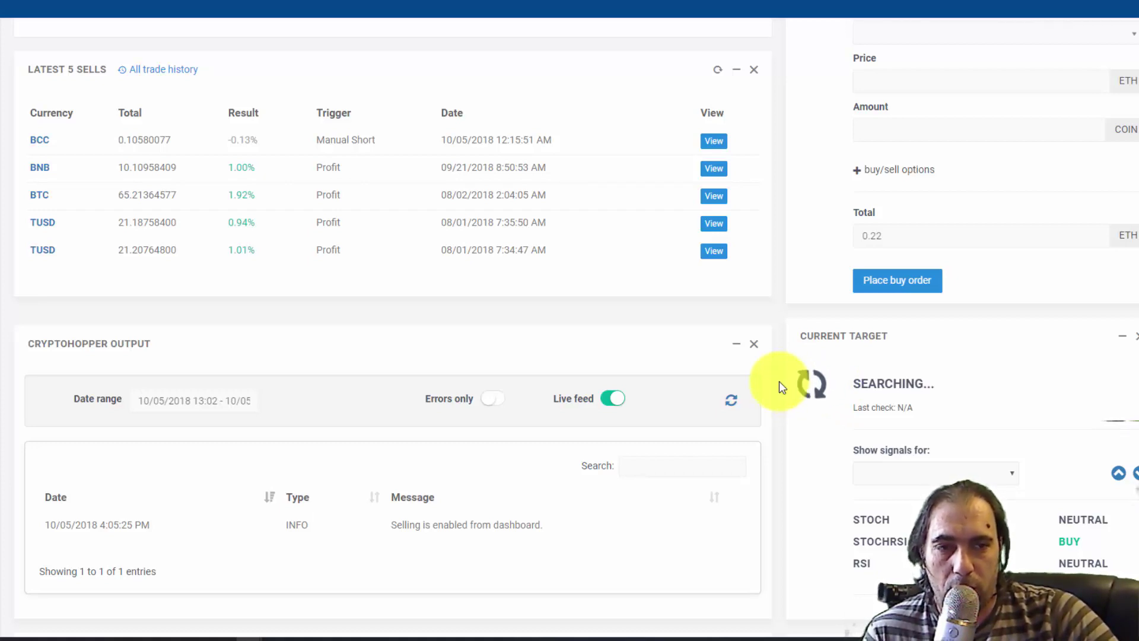
pyautogui.scroll(-2, 778, 381)
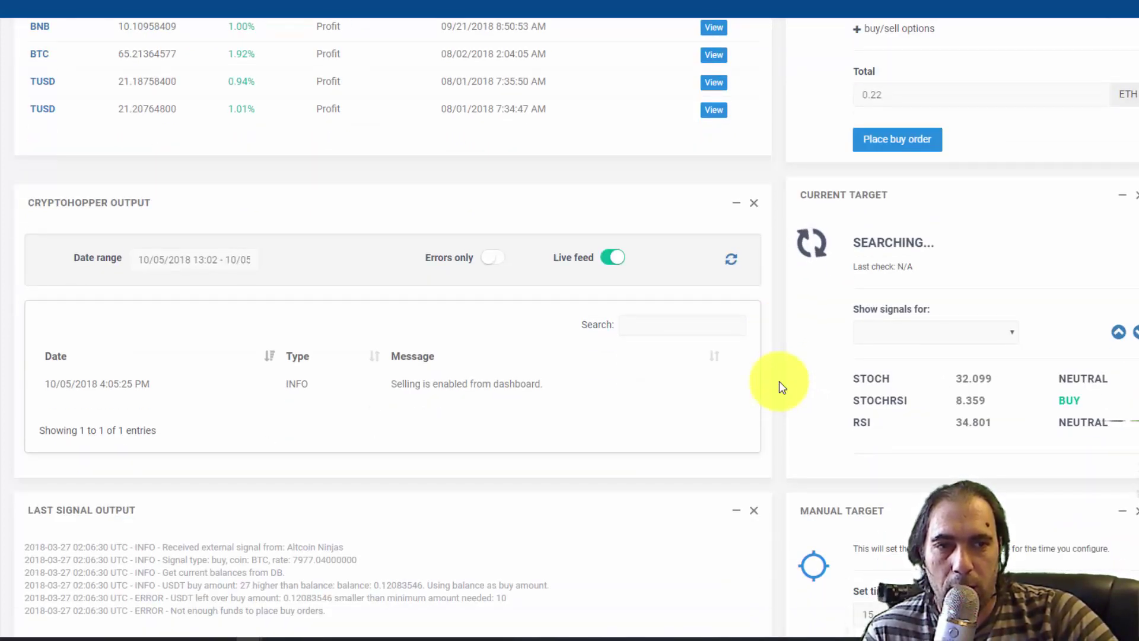
pyautogui.scroll(10, 771, 306)
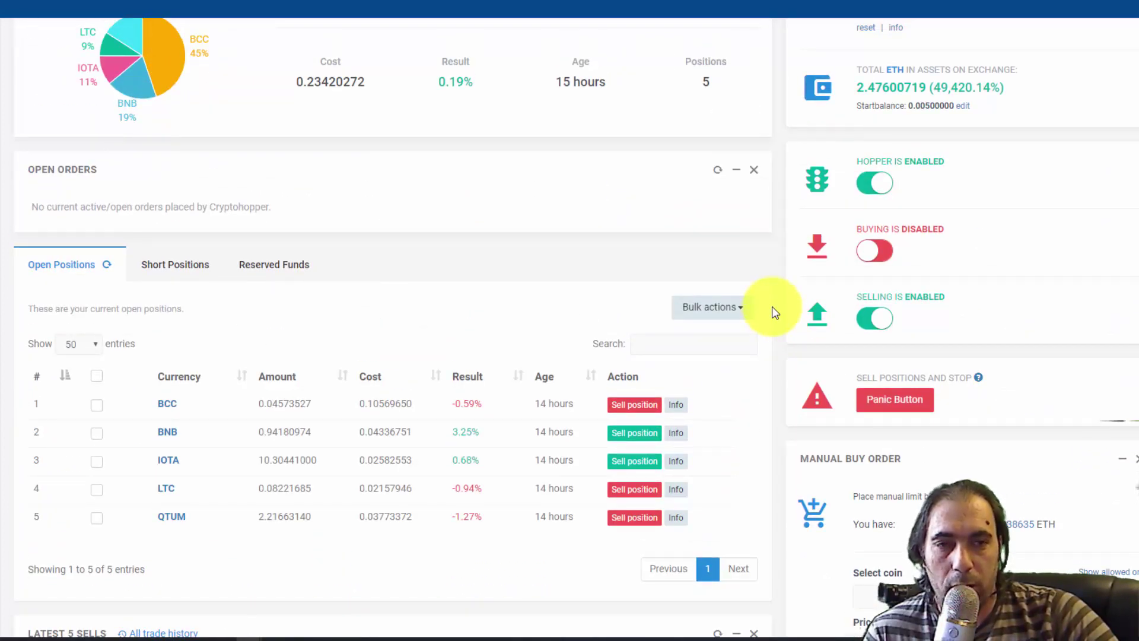
pyautogui.scroll(2, 771, 306)
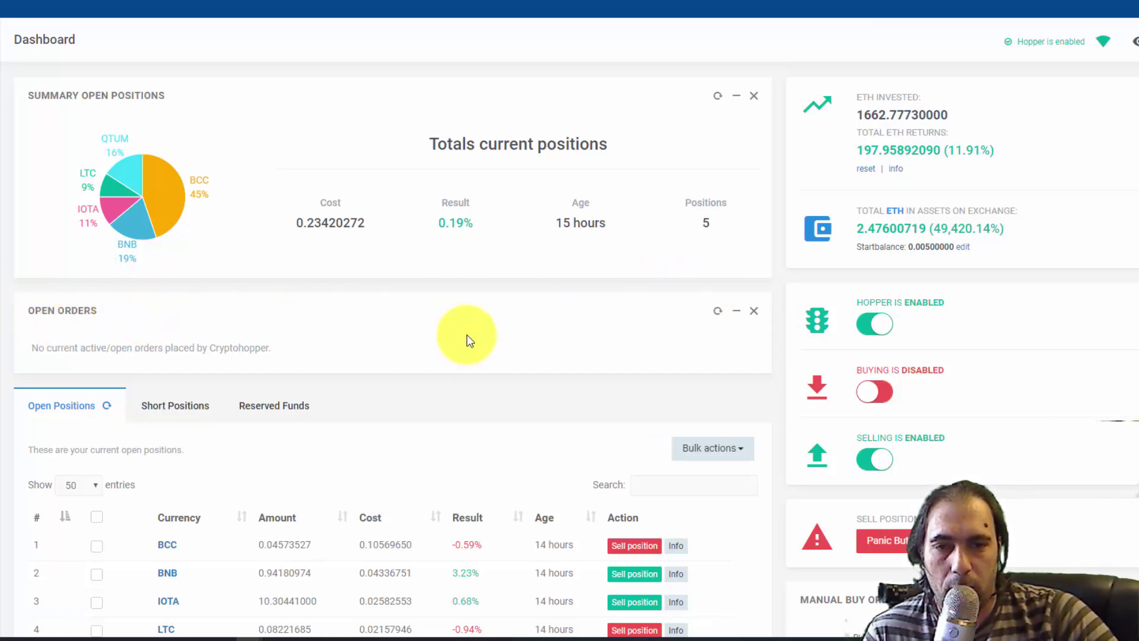
pyautogui.scroll(-5, 469, 340)
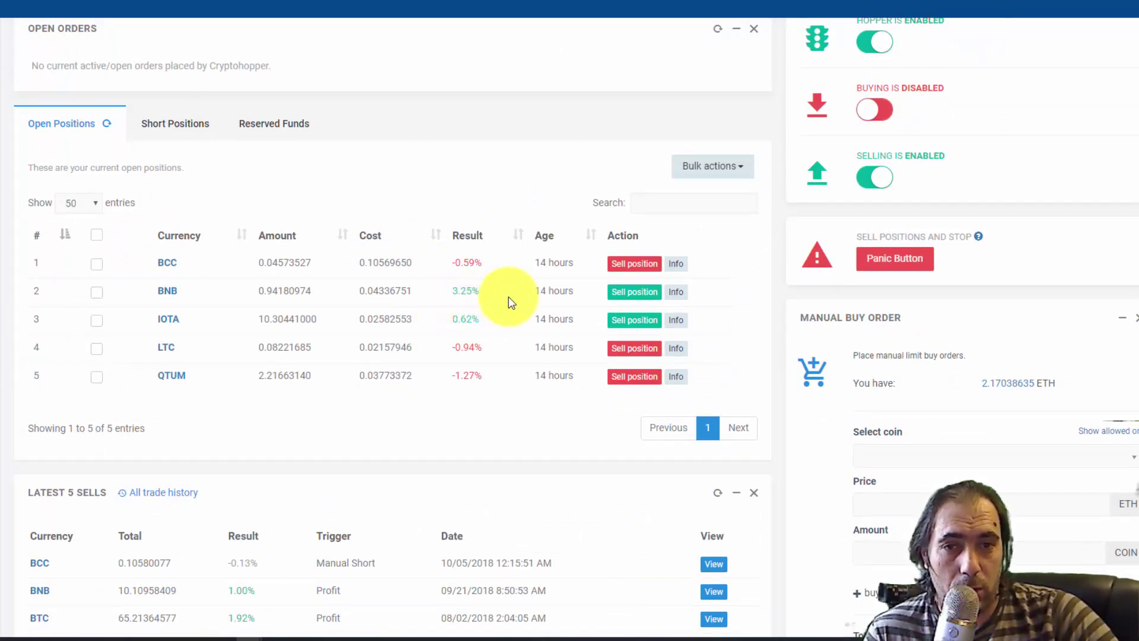
pyautogui.scroll(5, 730, 318)
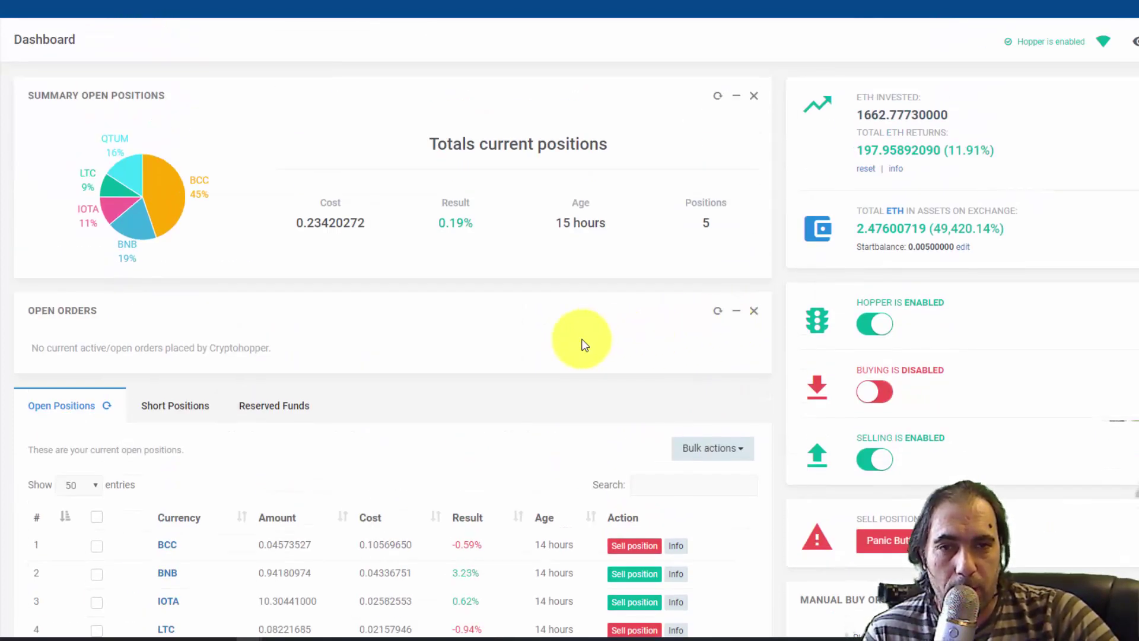
pyautogui.scroll(-3, 584, 344)
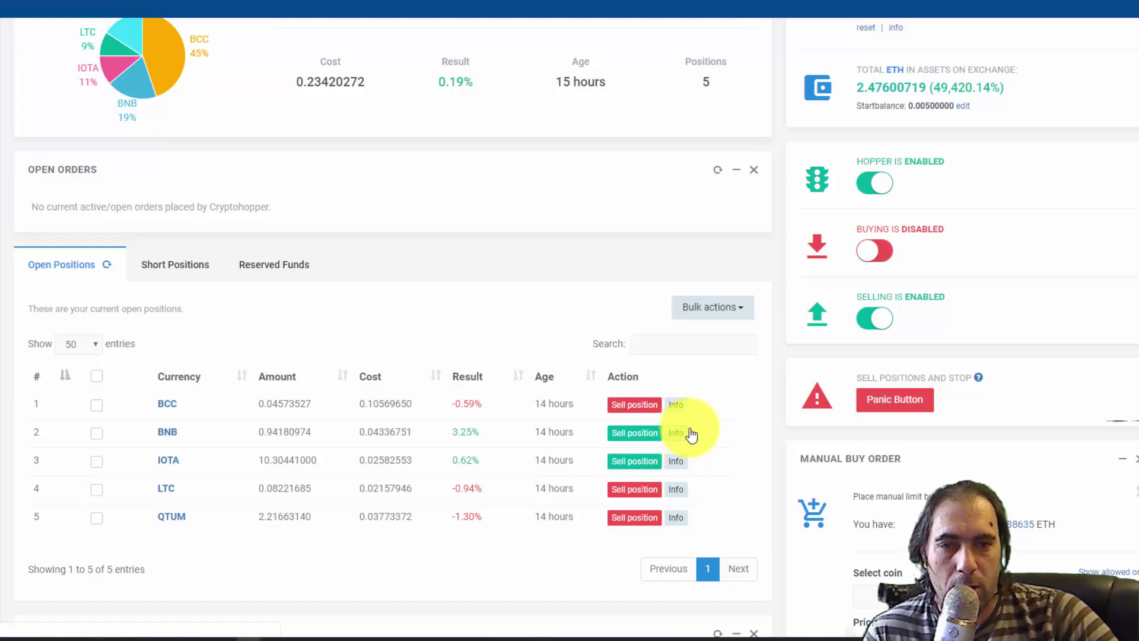
pyautogui.scroll(-7, 769, 414)
pyautogui.scroll(5, 769, 413)
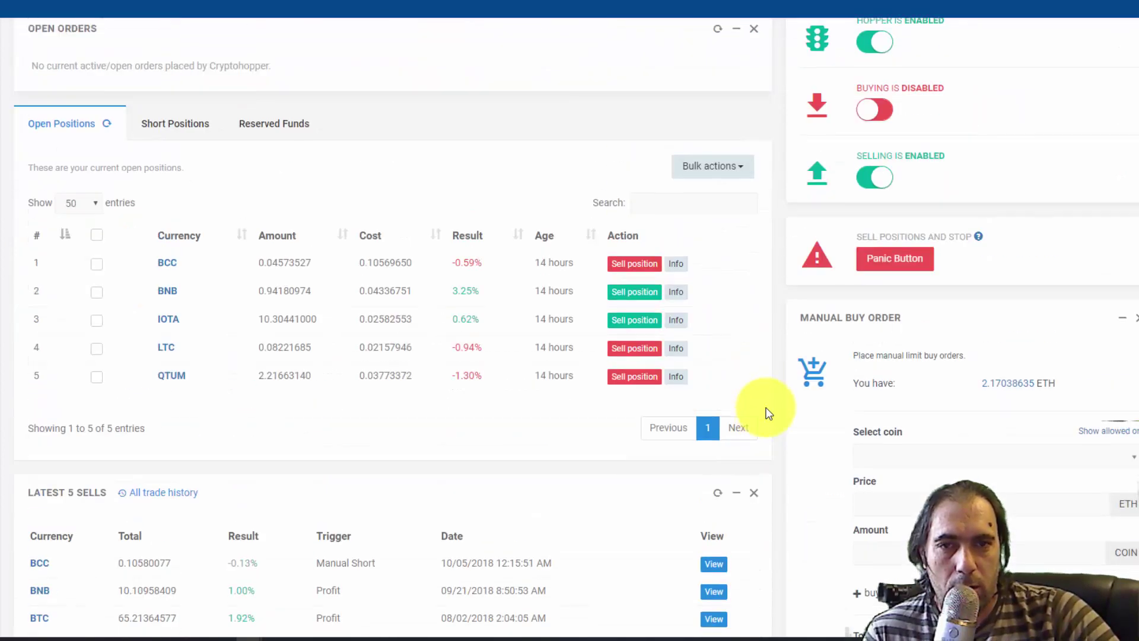
# Step: Check the latest sells, Cryptohopper output, last signal output and open positions for any new sell activity
pyautogui.scroll(-7, 769, 414)
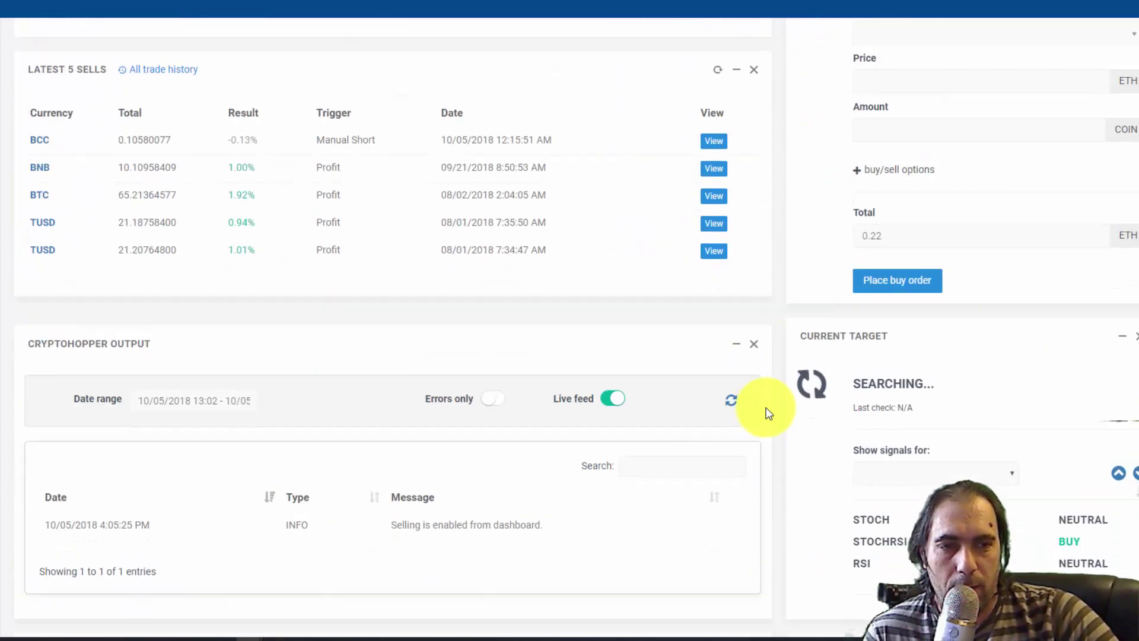
pyautogui.scroll(-7, 769, 413)
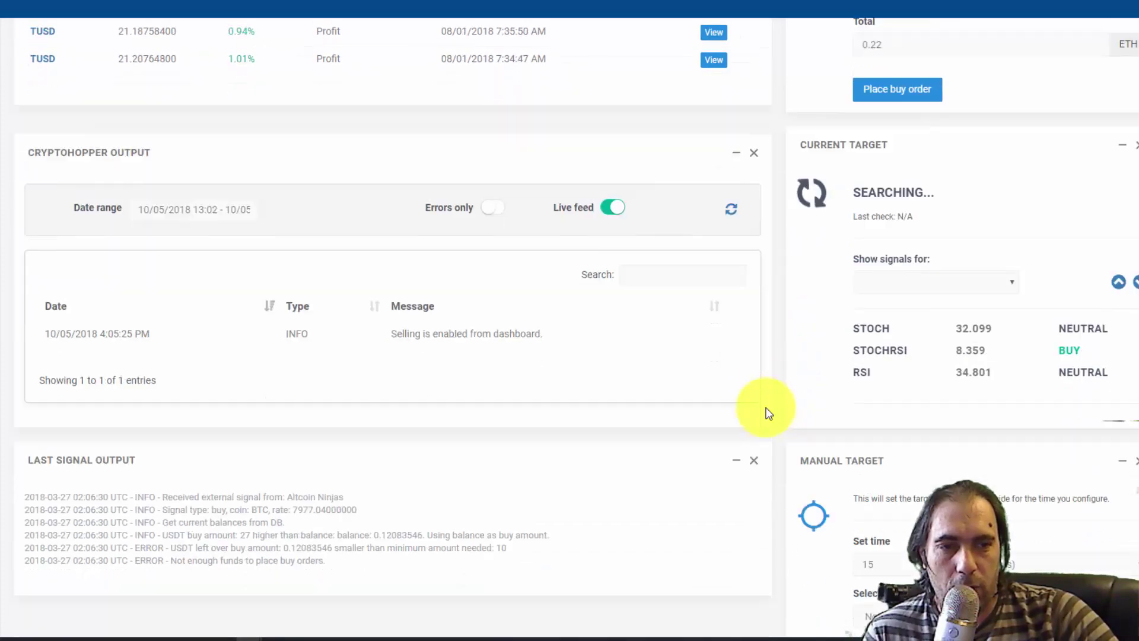
pyautogui.scroll(20, 769, 413)
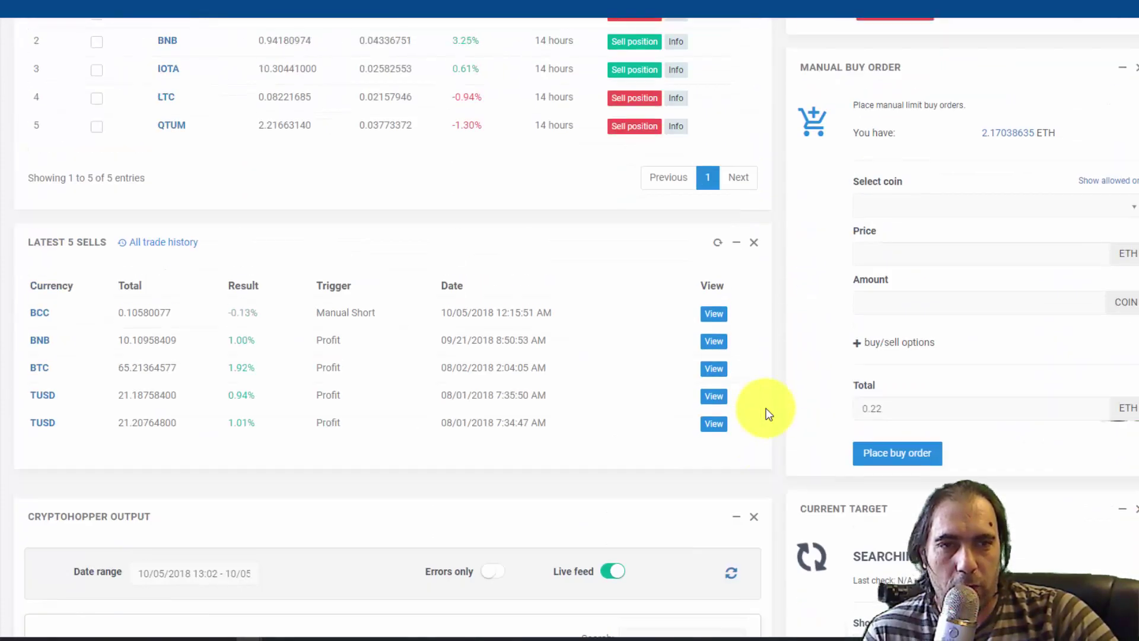
pyautogui.scroll(-5, 769, 414)
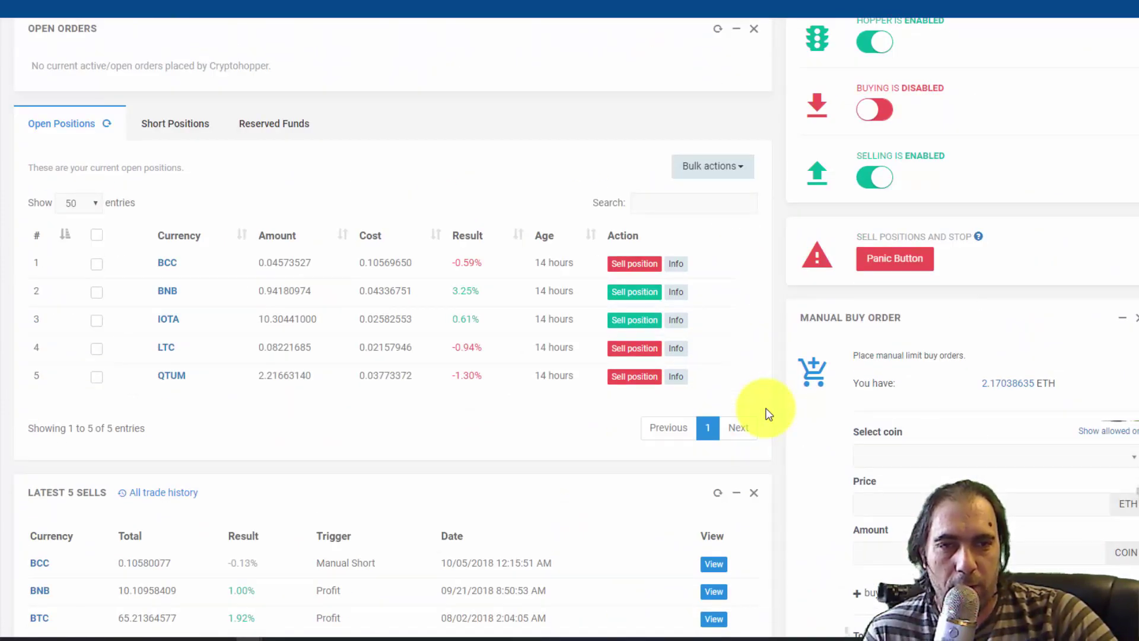
pyautogui.scroll(5, 769, 414)
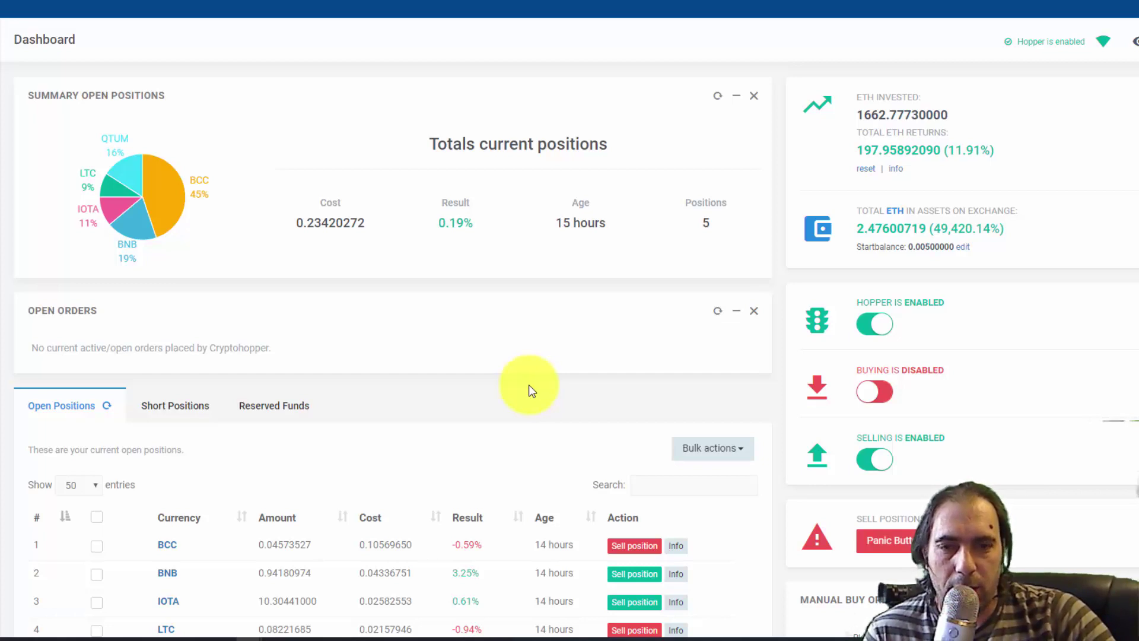
# Step: Set the BNB position's take profit to 3.20%, save it and close the position's details
pyautogui.scroll(-3, 528, 385)
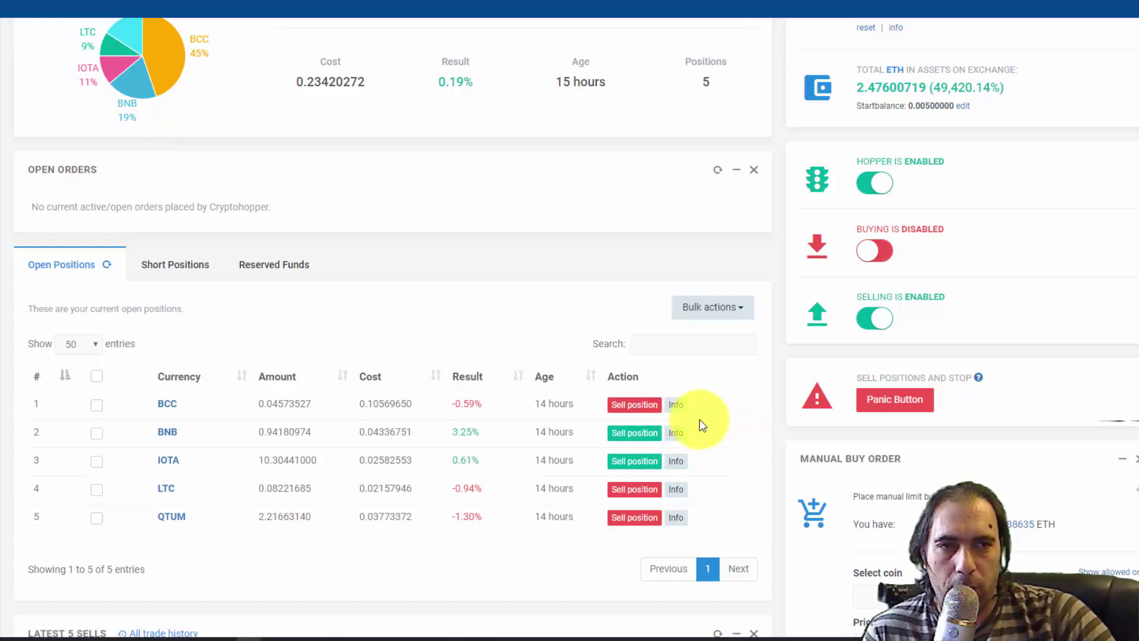
pyautogui.click(675, 440)
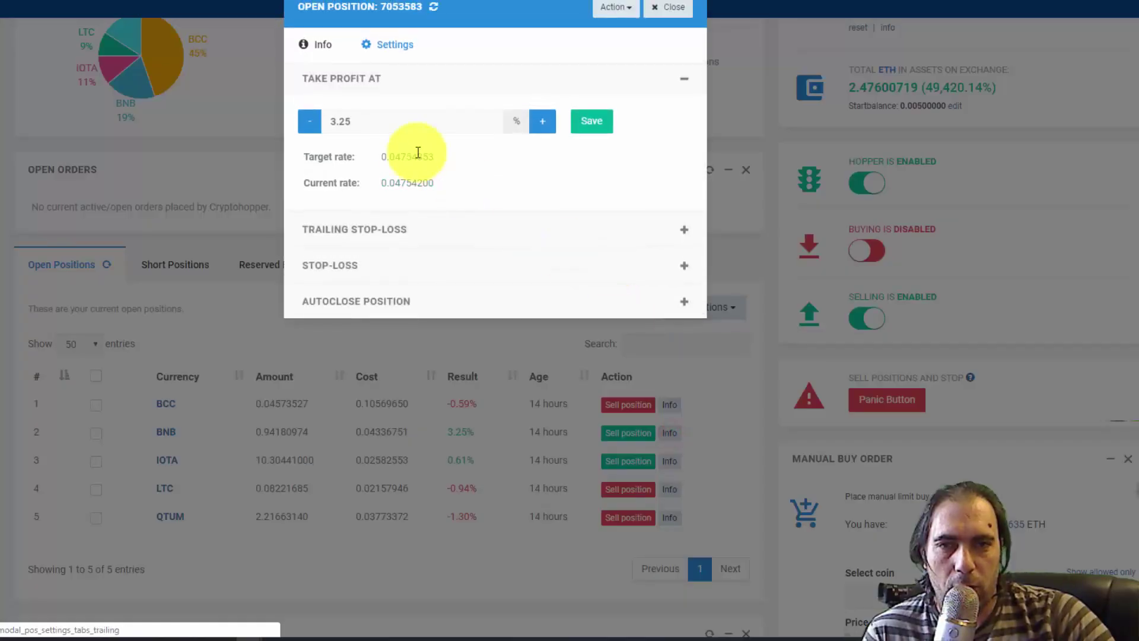
pyautogui.click(348, 125)
pyautogui.moveTo(349, 125); pyautogui.dragTo(354, 124)
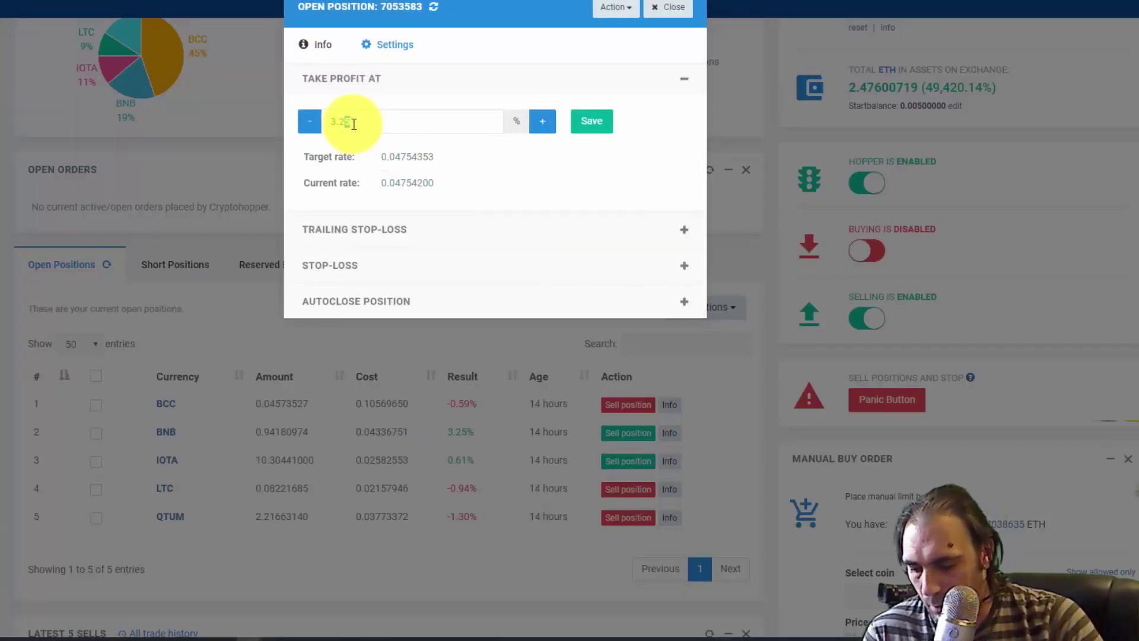
pyautogui.write('0')
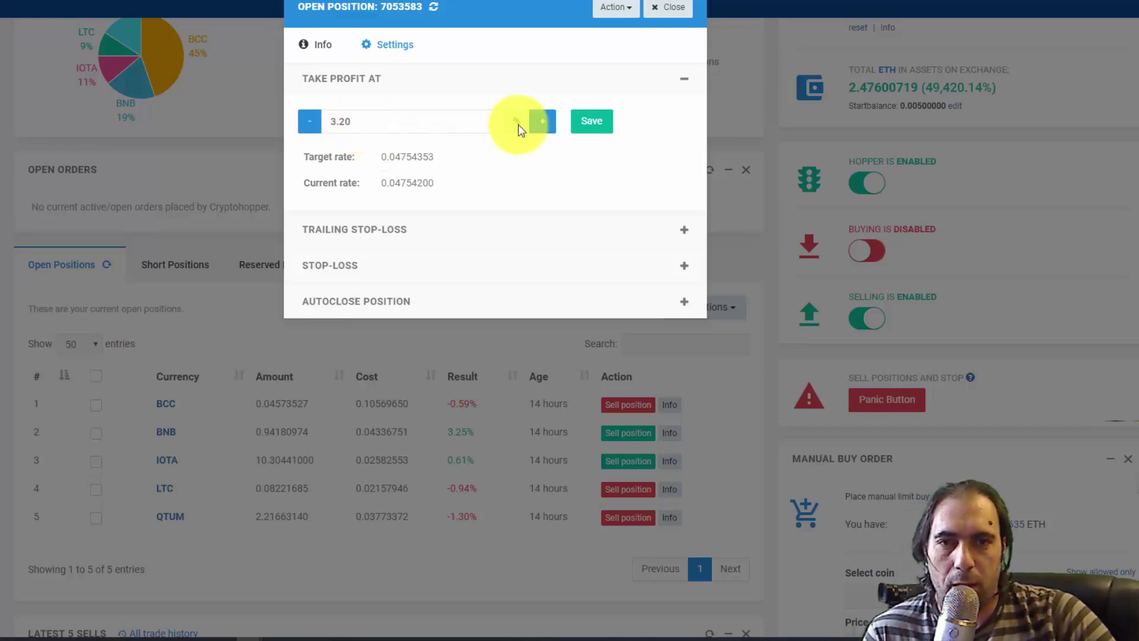
pyautogui.click(587, 121)
pyautogui.click(668, 7)
# Step: Examine the open orders, open positions, Cryptohopper output and latest sells for a BNB sell order and its execution
pyautogui.scroll(-5, 546, 167)
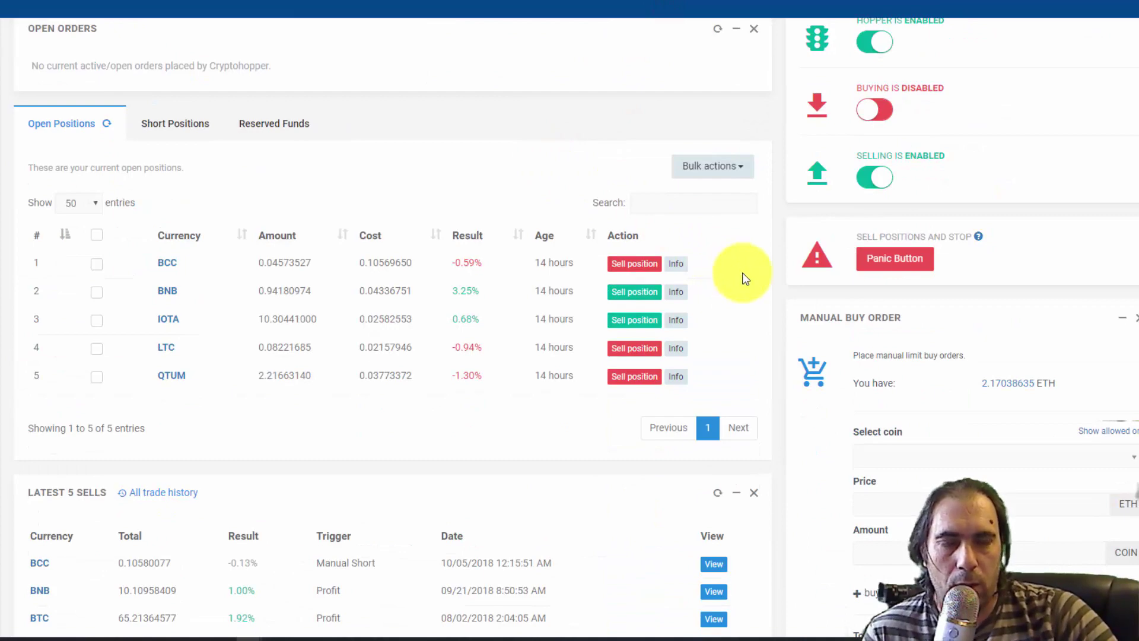
pyautogui.scroll(-5, 780, 285)
pyautogui.scroll(-5, 778, 284)
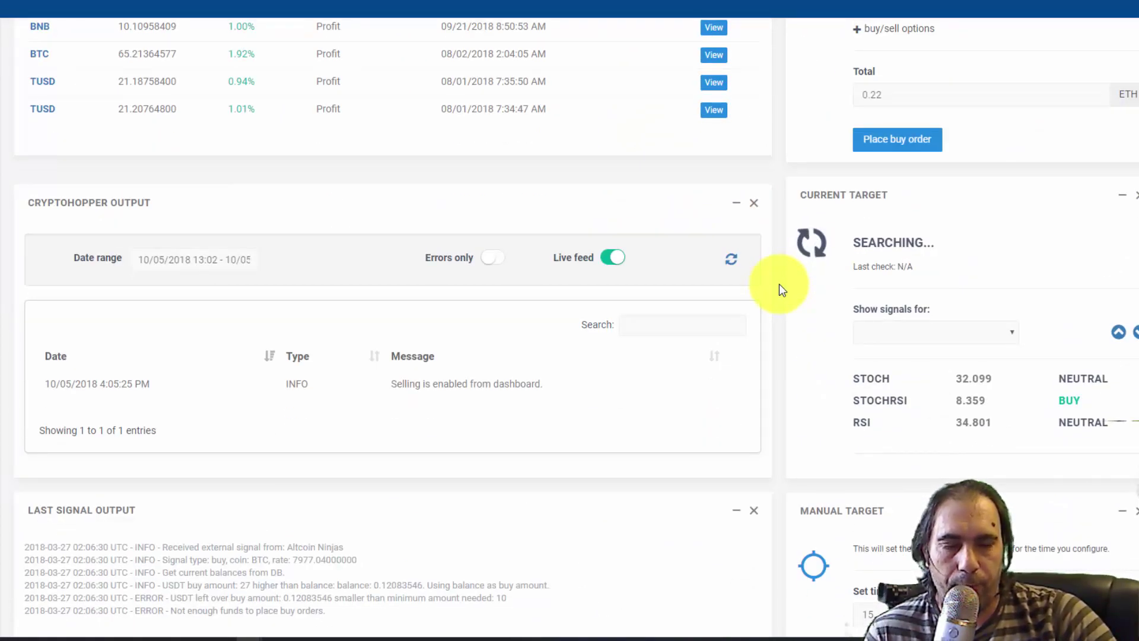
pyautogui.scroll(10, 778, 283)
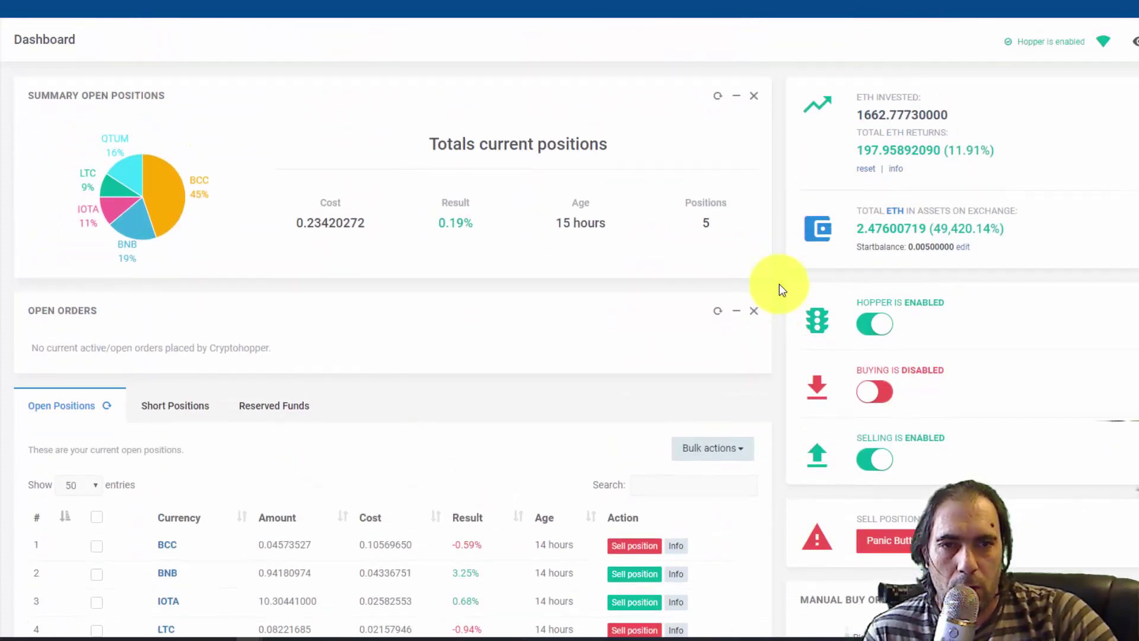
pyautogui.scroll(-3, 779, 284)
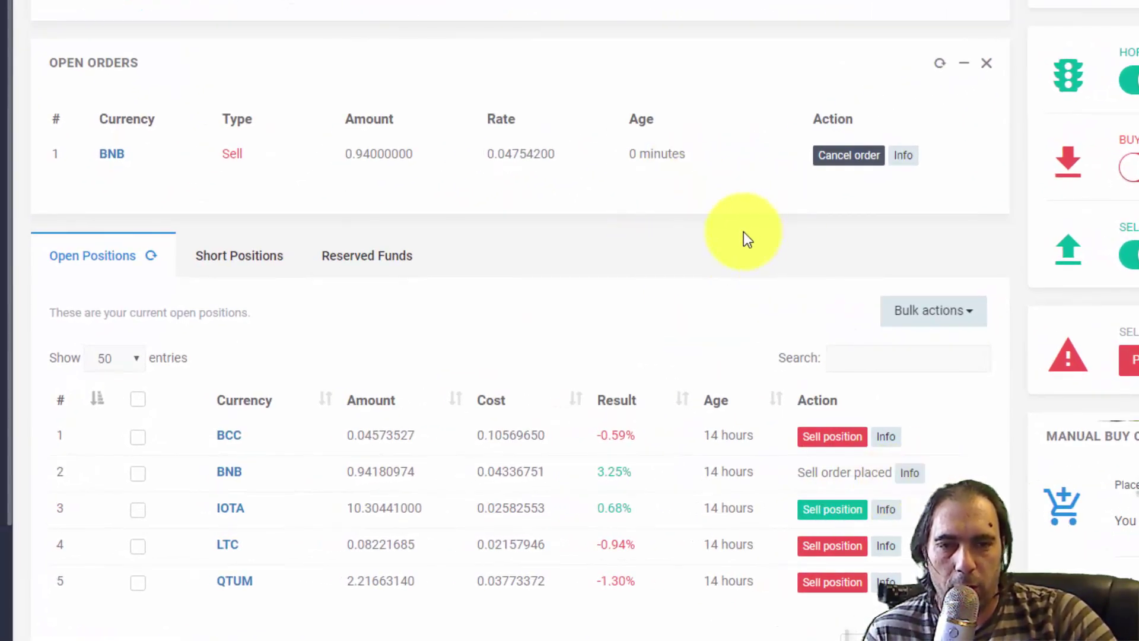
pyautogui.scroll(-3, 743, 238)
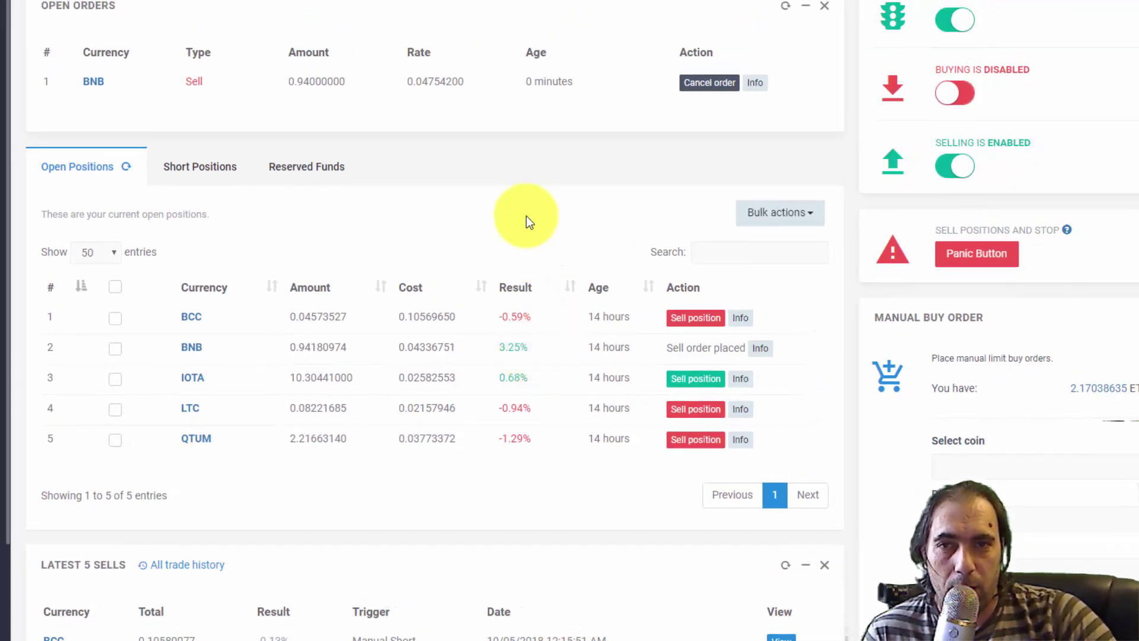
pyautogui.scroll(-6, 526, 216)
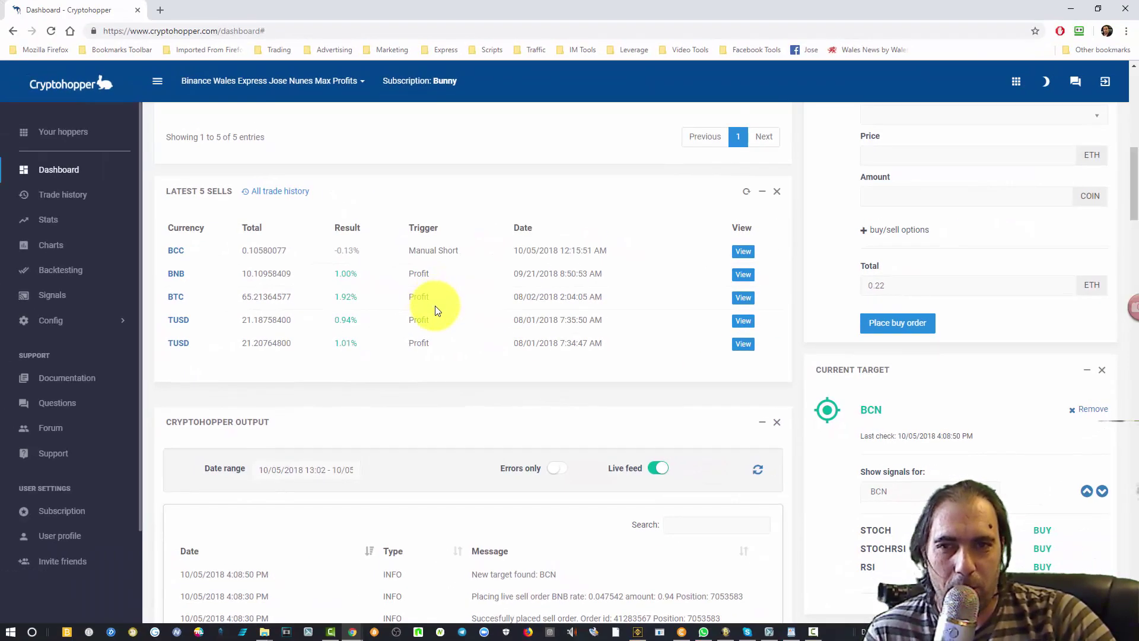
pyautogui.scroll(6, 436, 309)
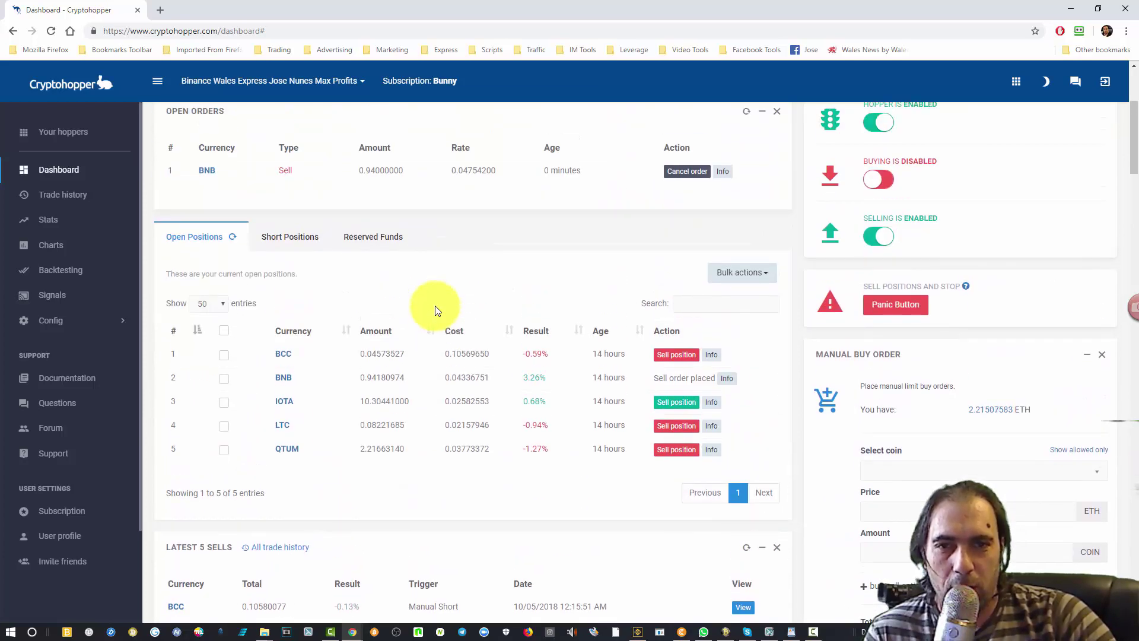
pyautogui.scroll(2, 437, 308)
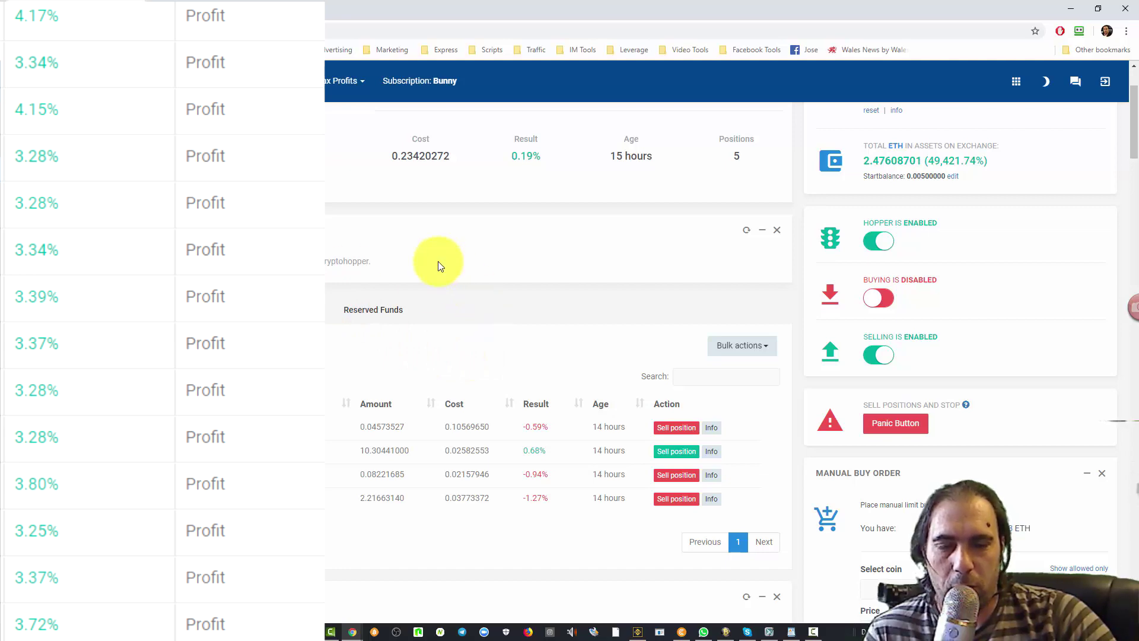
pyautogui.scroll(-6, 437, 269)
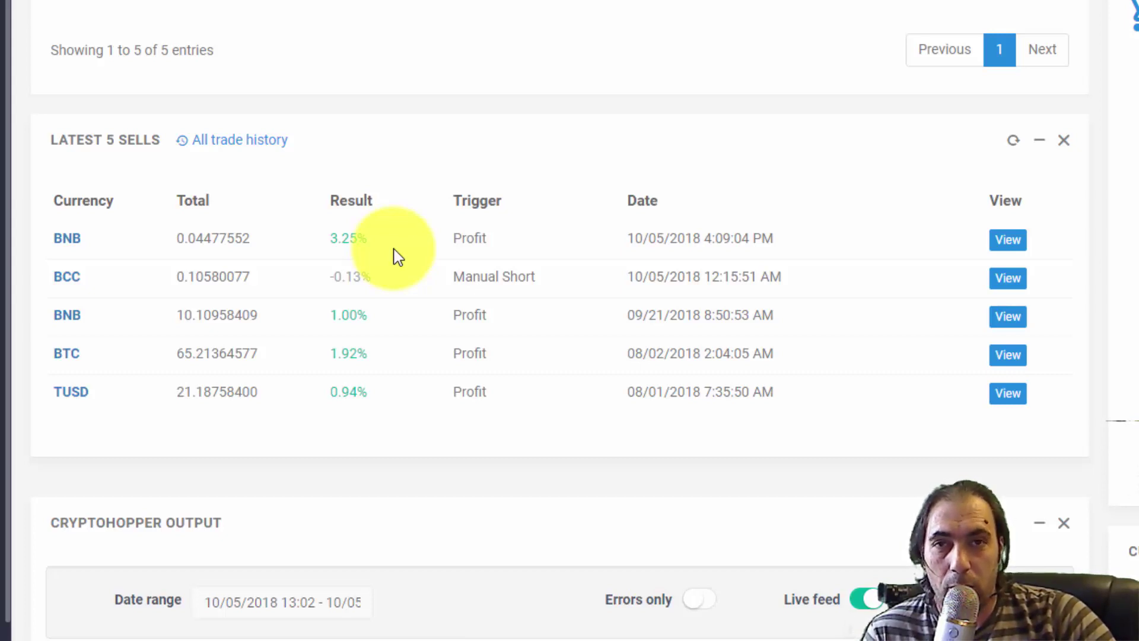
pyautogui.scroll(3, 407, 255)
pyautogui.scroll(9, 407, 255)
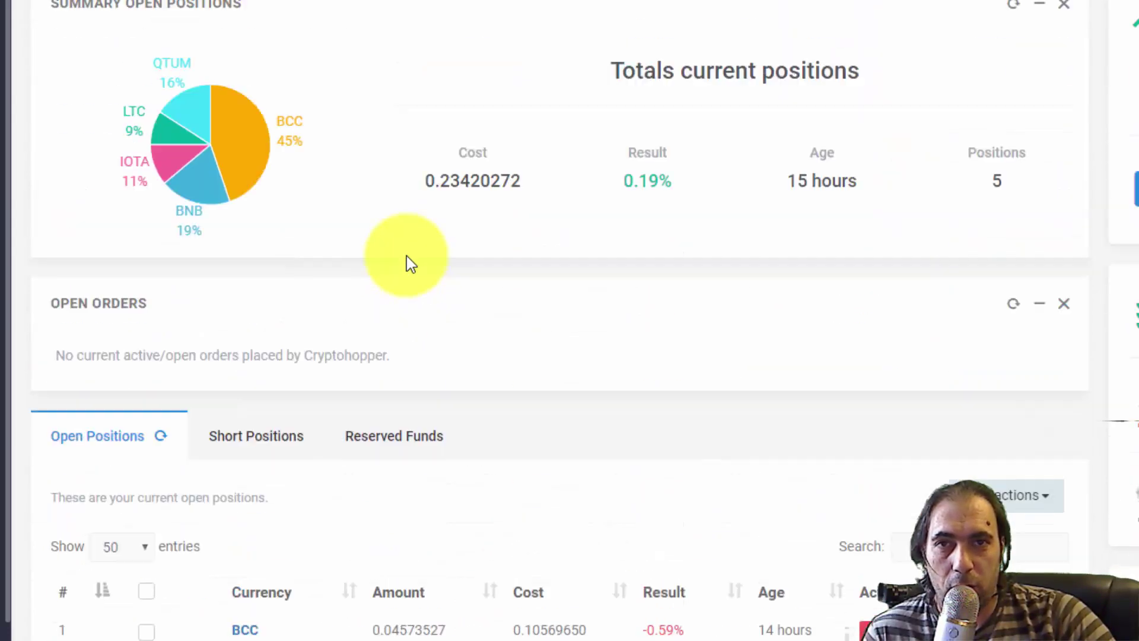